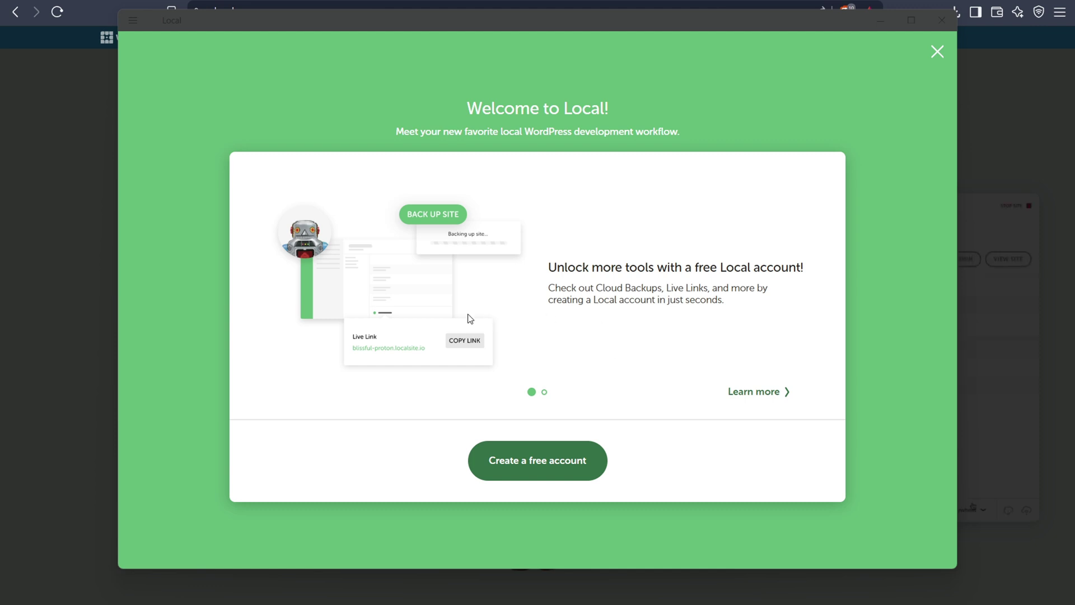
- Start the free Local account sign-up, decline error and usage reporting, and return to Local
{"action": "left_click", "coordinate": [504, 464]}
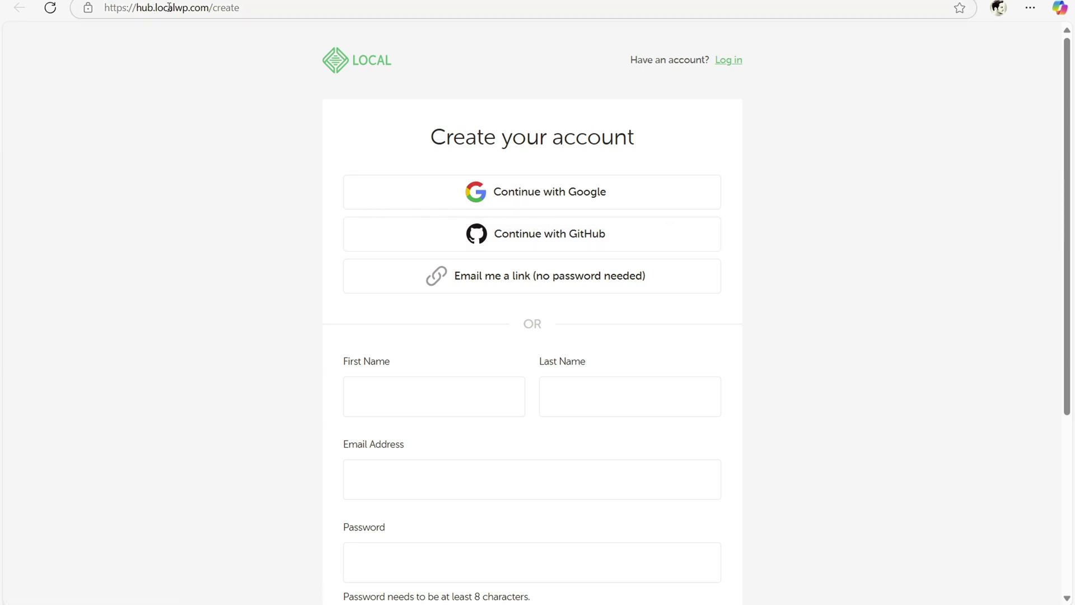
{"action": "scroll", "coordinate": [392, 224], "scroll_direction": "down", "scroll_amount": 5}
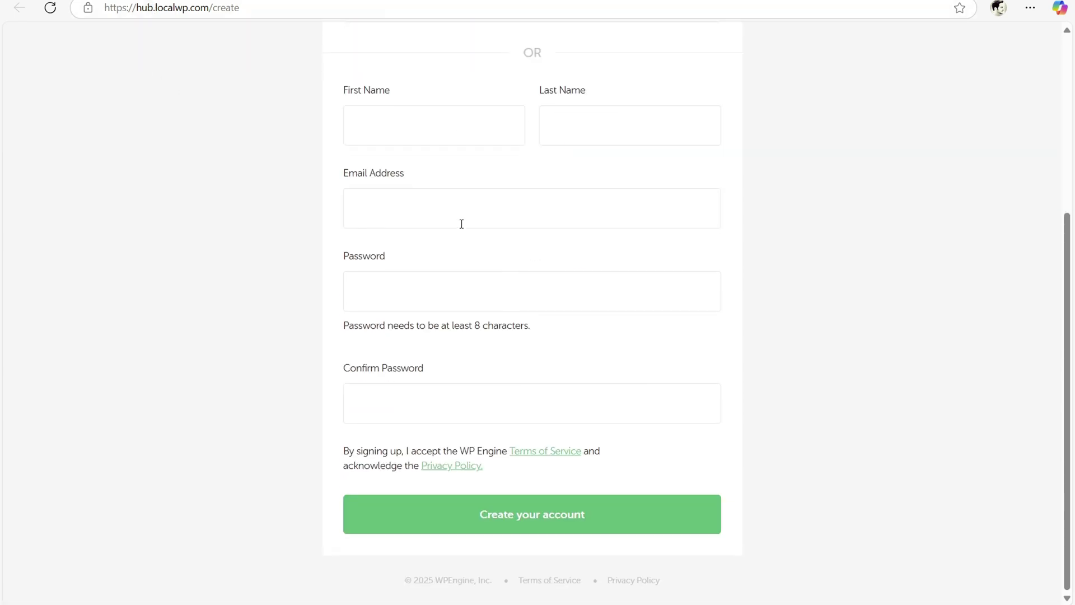
{"action": "scroll", "coordinate": [461, 222], "scroll_direction": "up", "scroll_amount": 5}
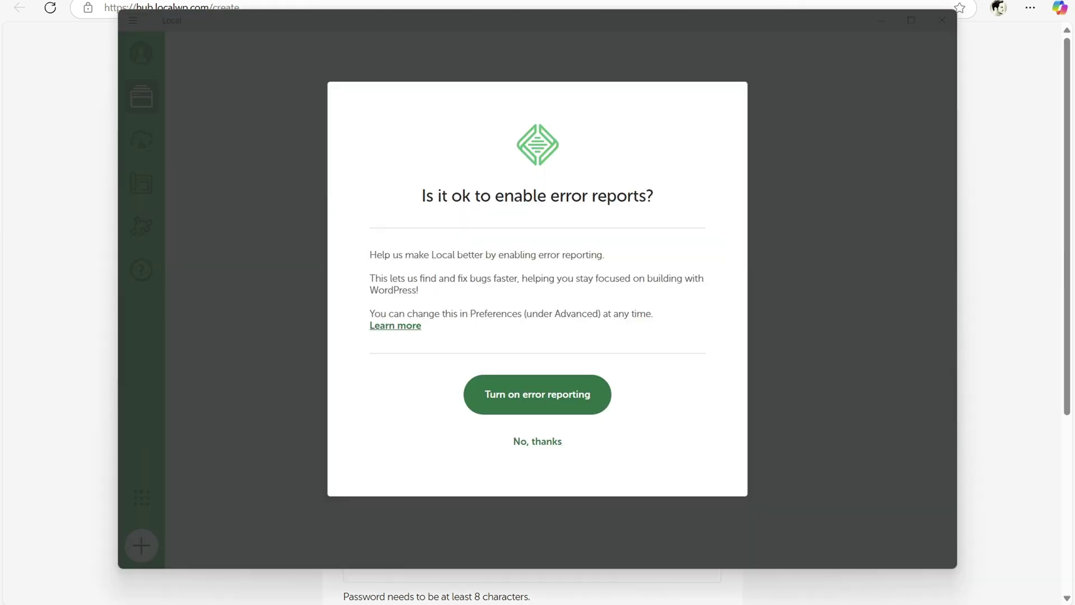
{"action": "left_click", "coordinate": [519, 444]}
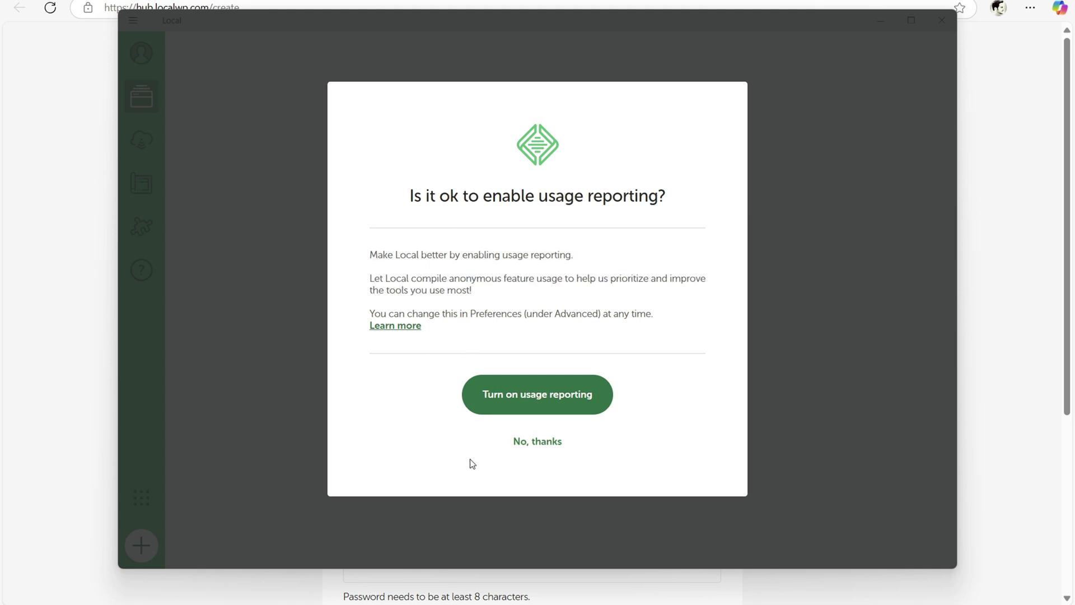
{"action": "left_click", "coordinate": [537, 444]}
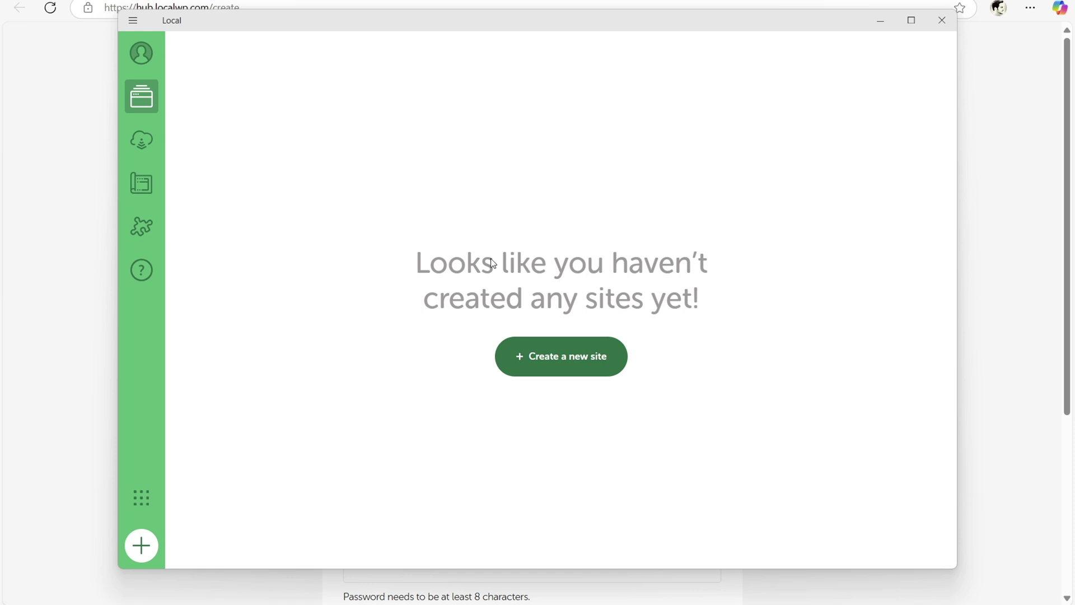
{"action": "left_click", "coordinate": [99, 101]}
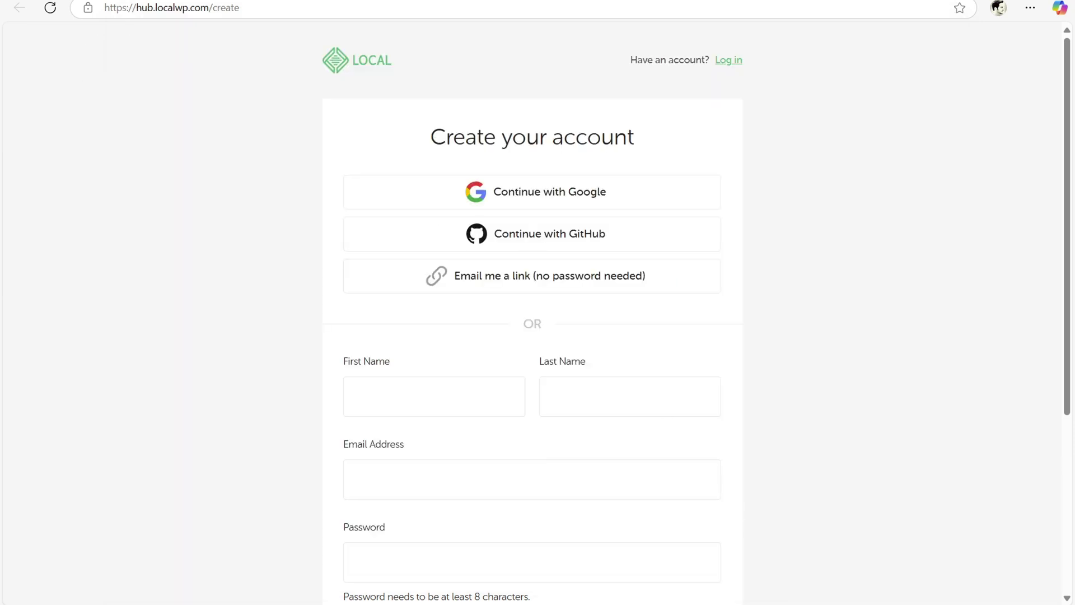
{"action": "key", "text": "alt+Tab"}
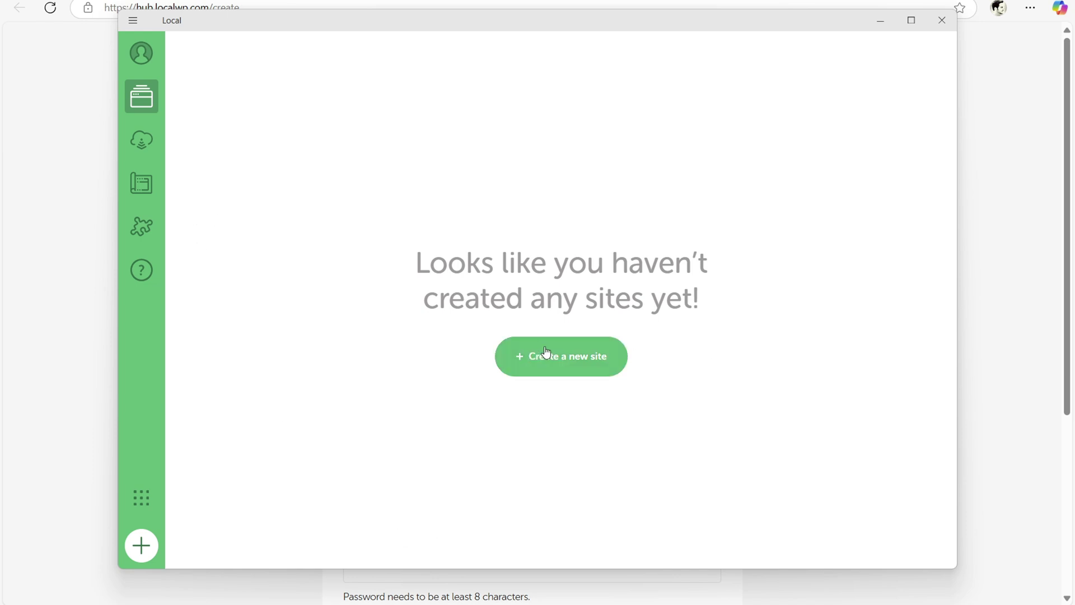
- Cancel a first site attempt, browse Blueprints, then start adding a site via the + button
{"action": "left_click", "coordinate": [561, 362]}
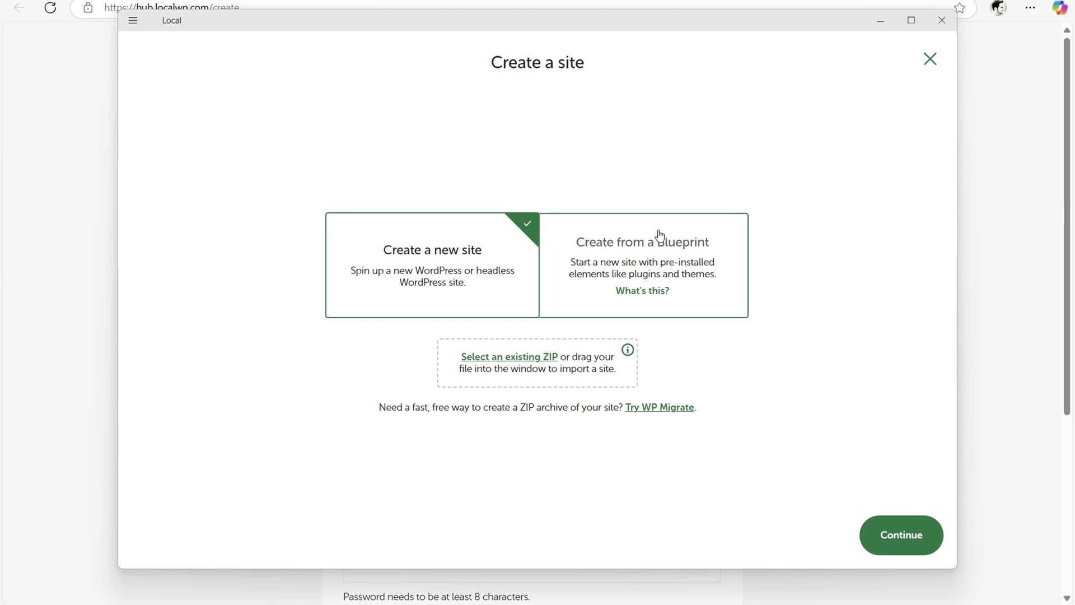
{"action": "left_click", "coordinate": [929, 59]}
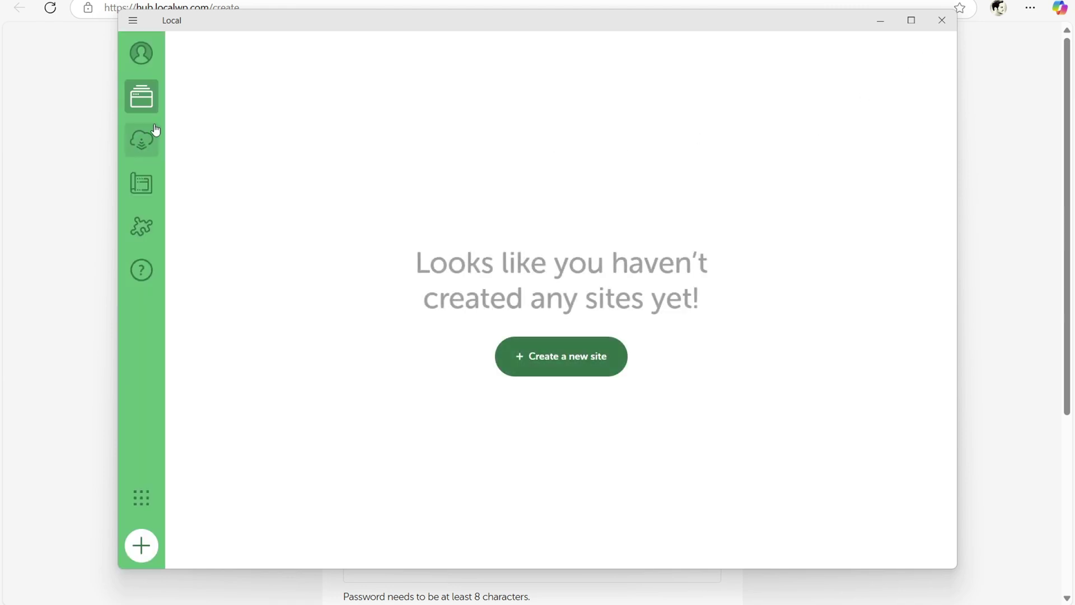
{"action": "left_click", "coordinate": [143, 189]}
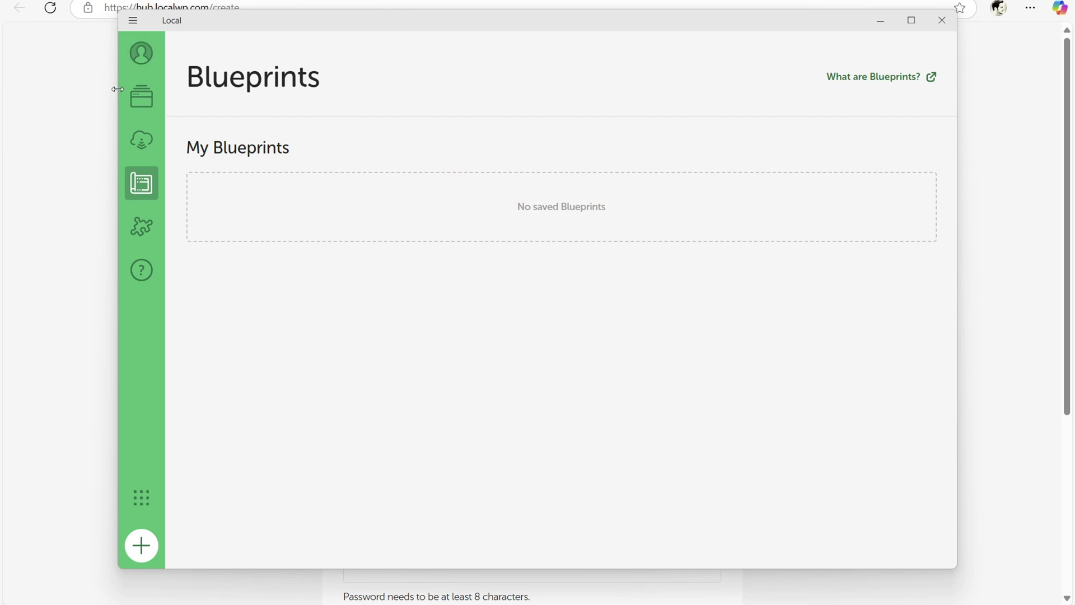
{"action": "left_click", "coordinate": [141, 545]}
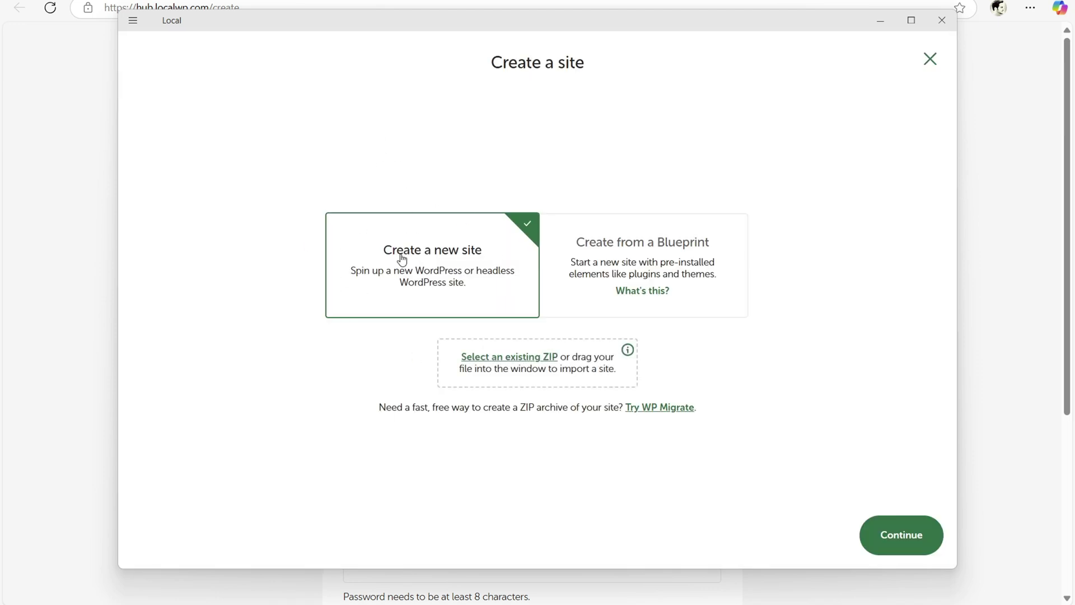
- Create 'Test Site' at test-site.local using the Preferred environment
{"action": "left_click", "coordinate": [912, 537]}
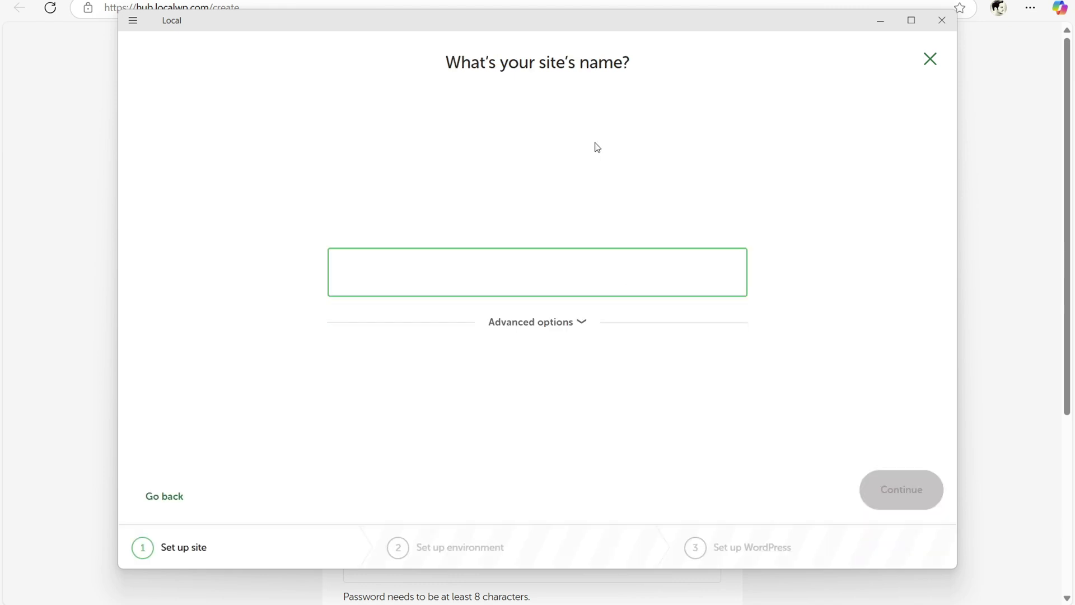
{"action": "type", "text": "Test Site"}
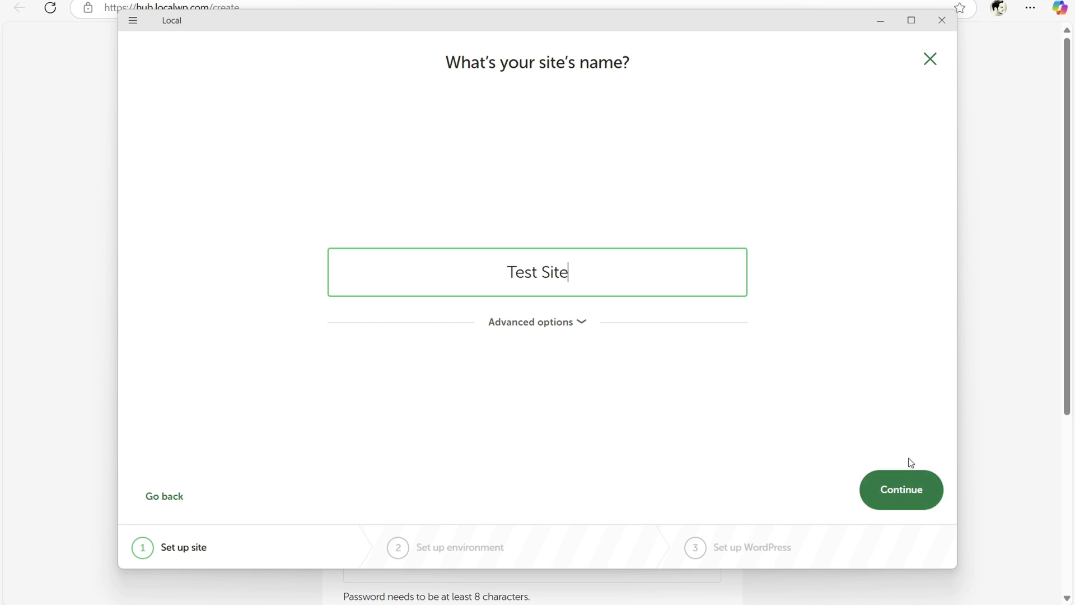
{"action": "left_click", "coordinate": [546, 335]}
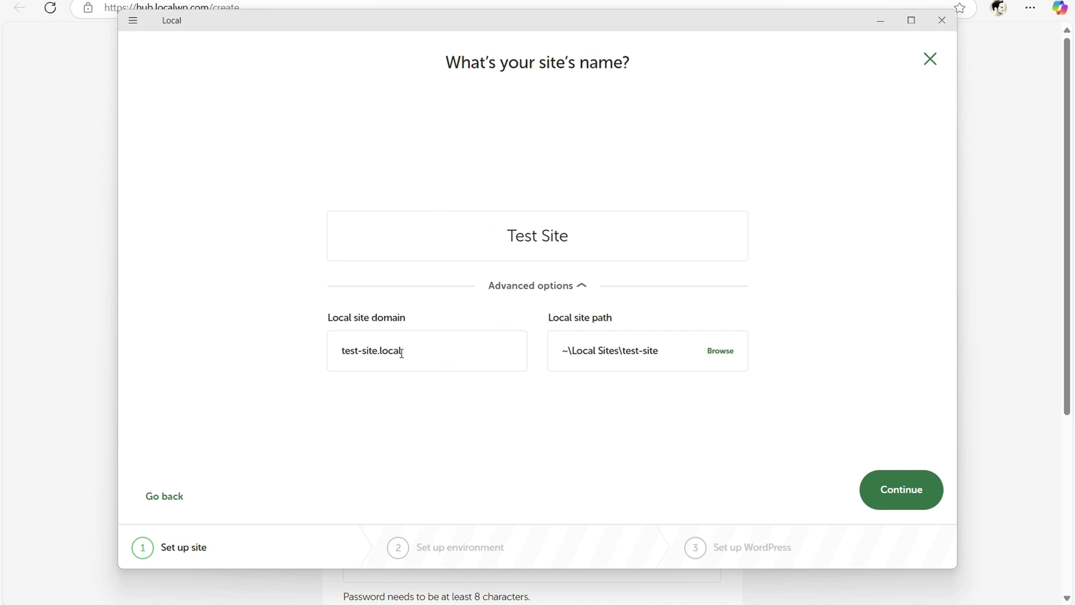
{"action": "left_click_drag", "start_coordinate": [431, 342], "coordinate": [295, 343]}
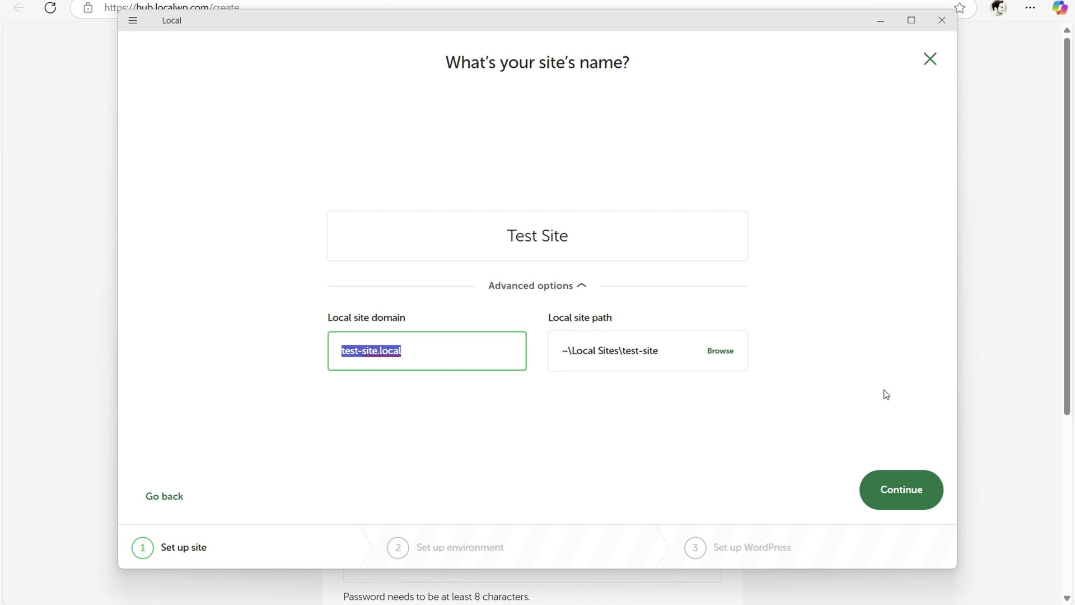
{"action": "left_click", "coordinate": [889, 489]}
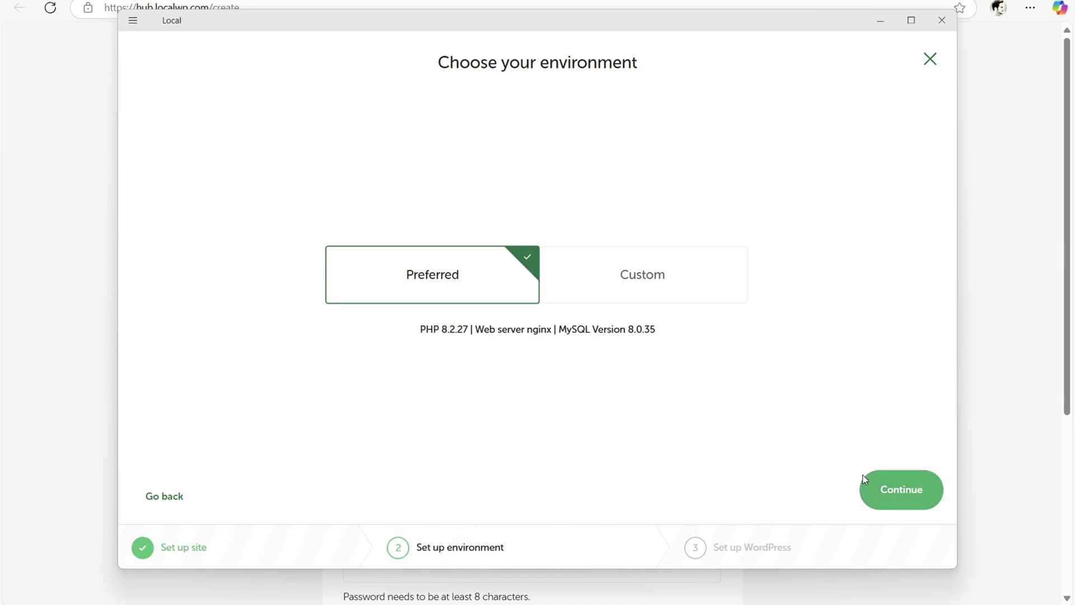
{"action": "left_click", "coordinate": [902, 498]}
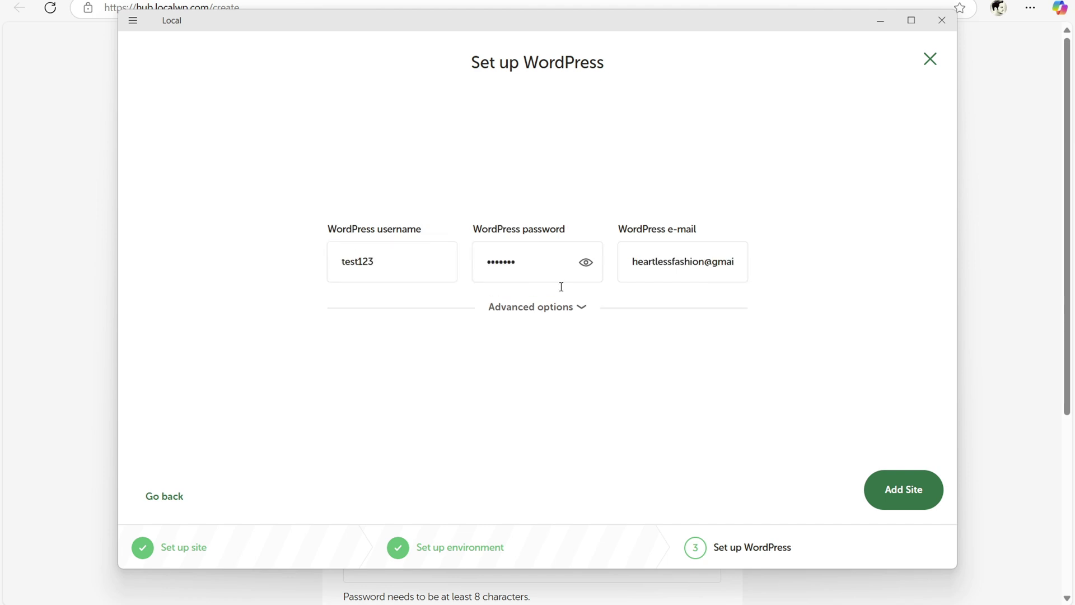
{"action": "left_click", "coordinate": [570, 319]}
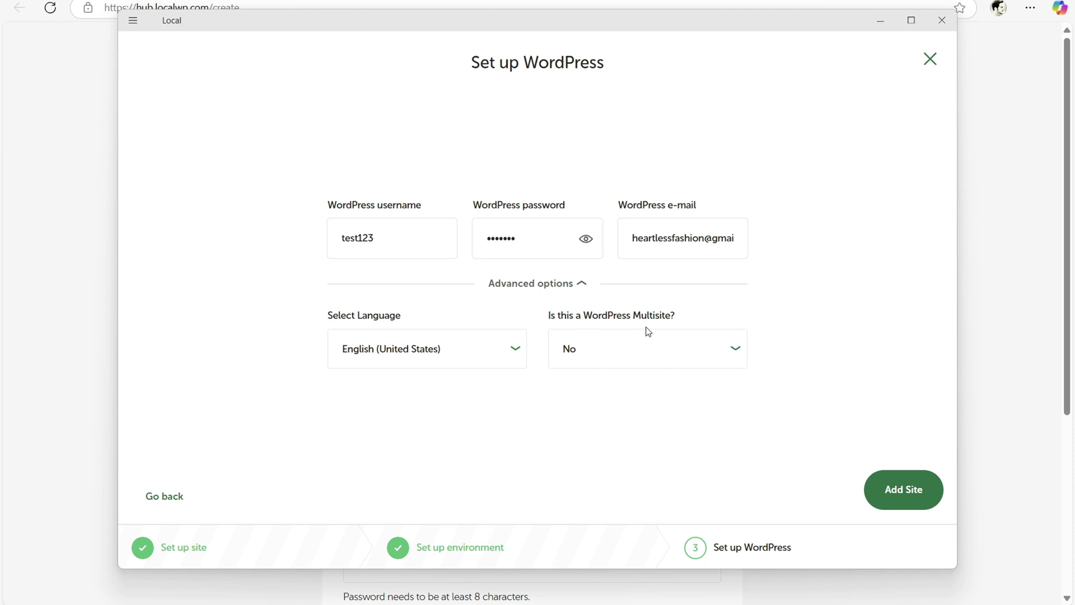
{"action": "left_click", "coordinate": [905, 487]}
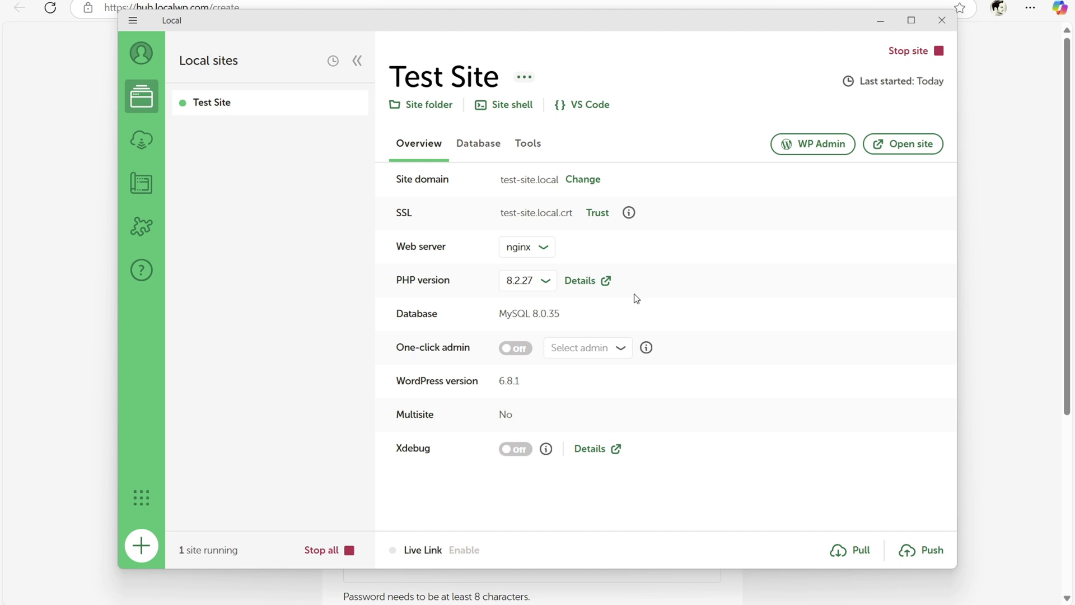
- Open Test Site's front end in the browser at test-site.local
{"action": "left_click", "coordinate": [898, 144]}
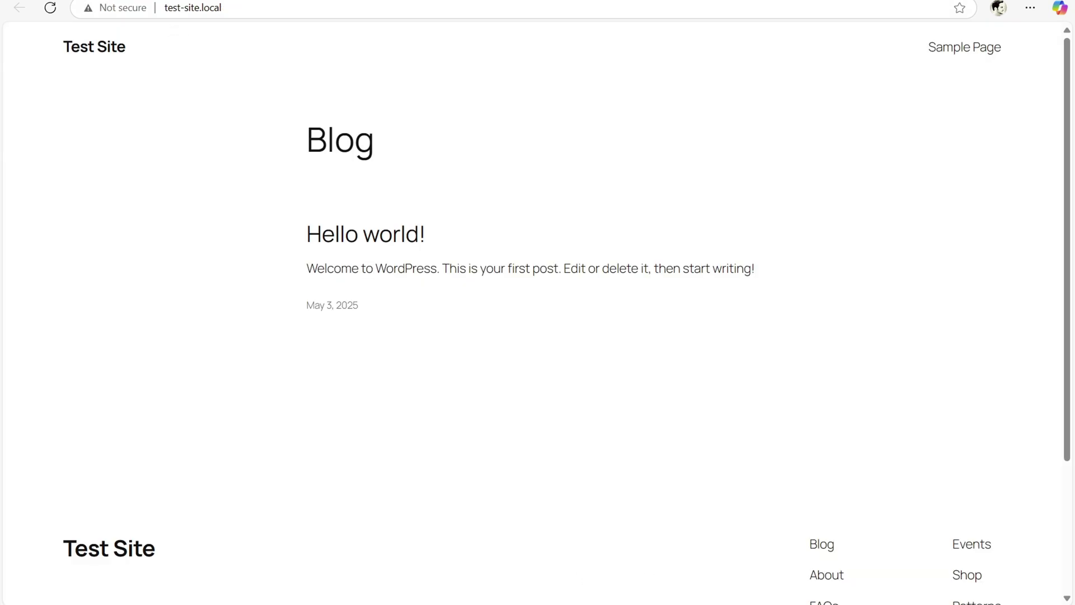
- Log into Test Site's WordPress admin with the site password and dismiss the save-password prompt
{"action": "key", "text": "alt+Tab"}
{"action": "left_click", "coordinate": [814, 154]}
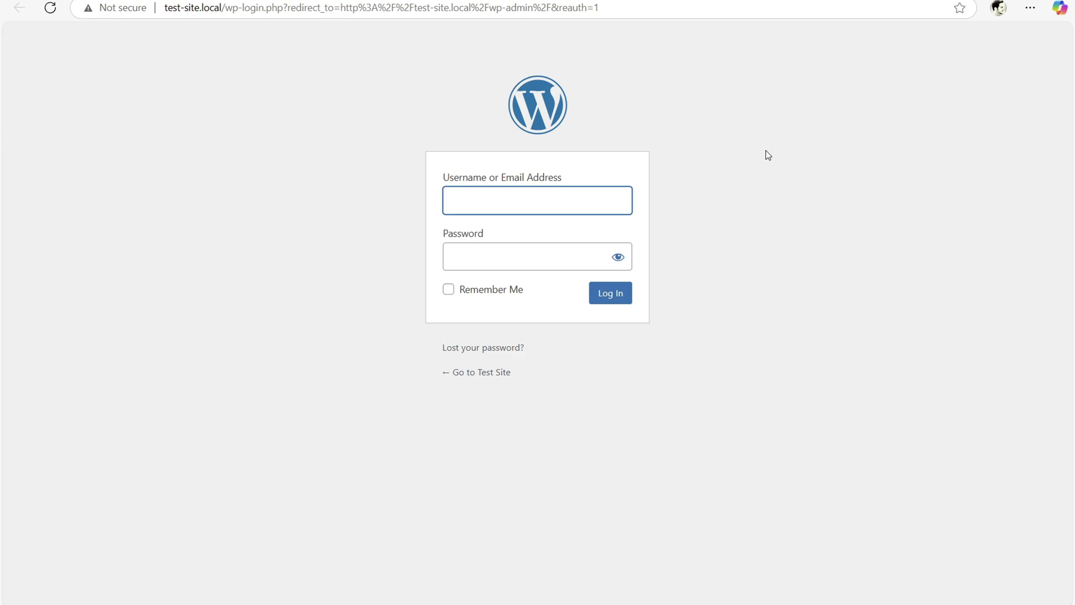
{"action": "type", "text": "test123"}
{"action": "key", "text": "Tab"}
{"action": "type", "text": "test123"}
{"action": "key", "text": "Return"}
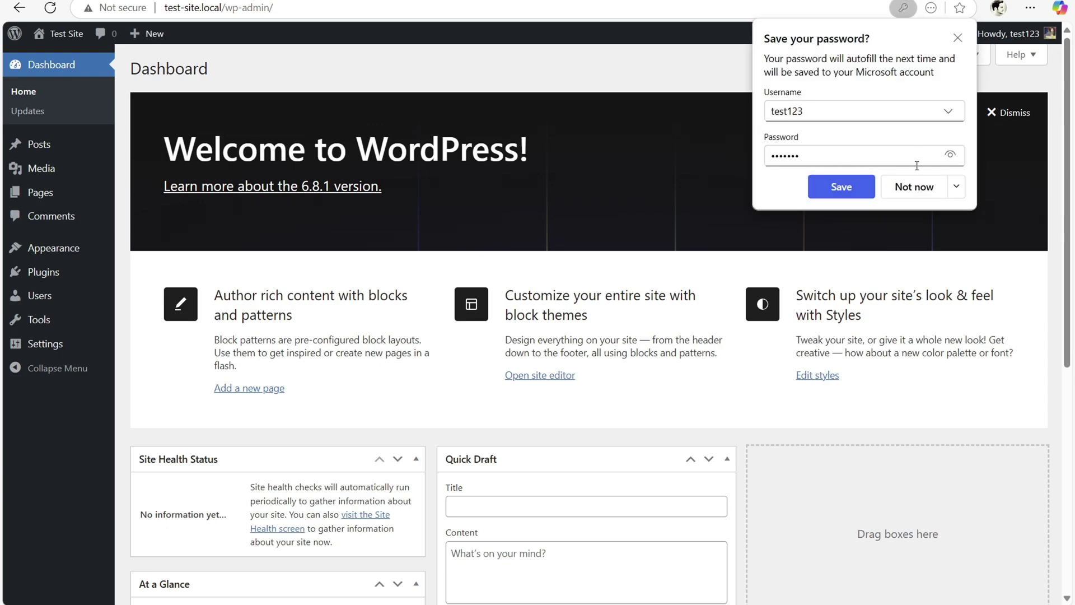
{"action": "left_click", "coordinate": [914, 187]}
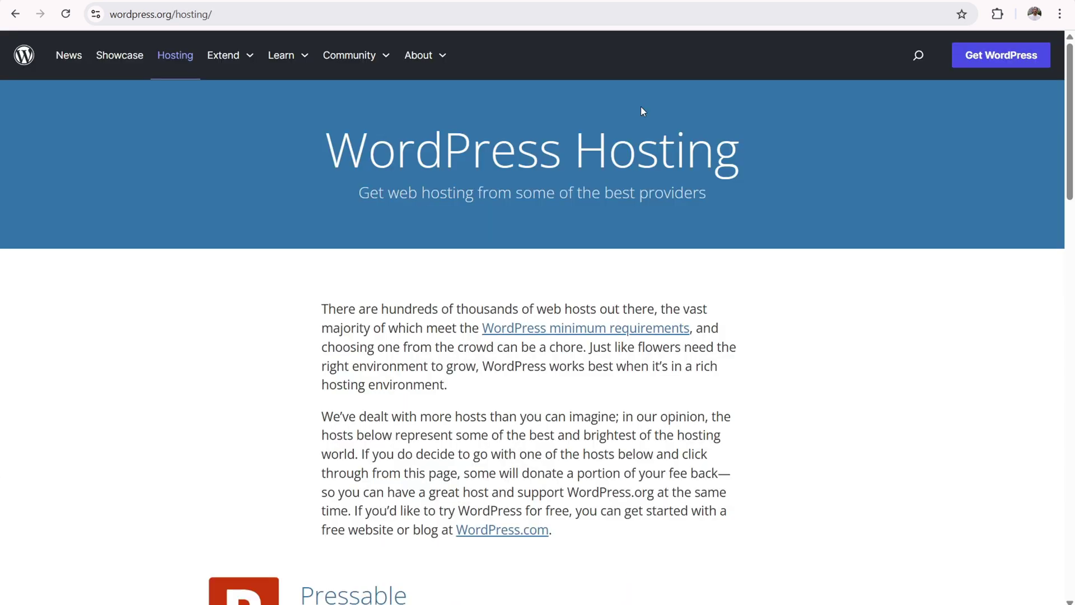
- Find Bluehost in the hosting list and go to its shared hosting plans
{"action": "scroll", "coordinate": [360, 221], "scroll_direction": "down", "scroll_amount": 12}
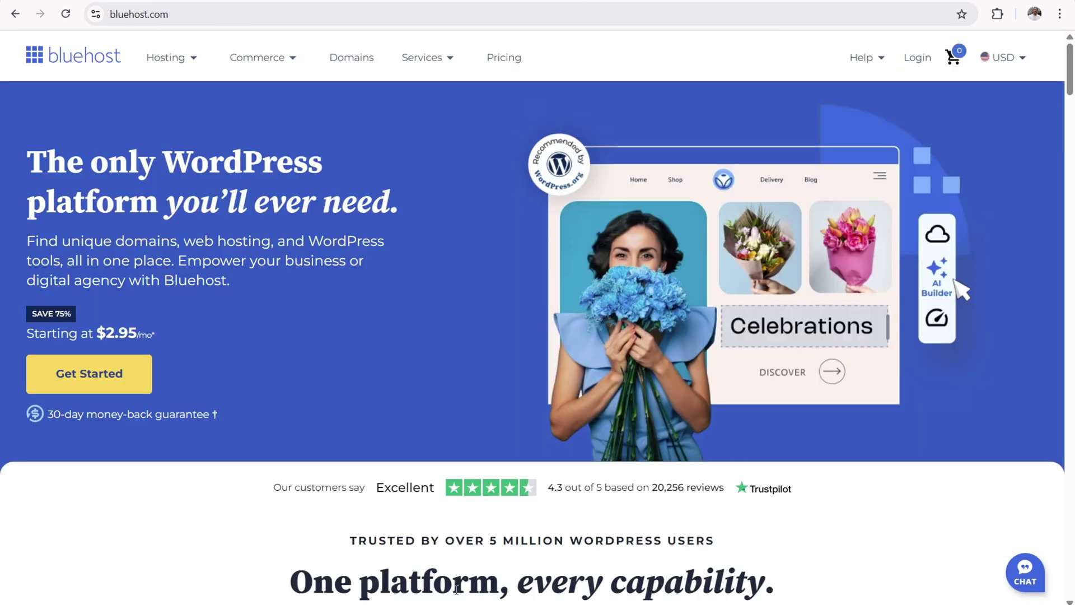
{"action": "left_click", "coordinate": [87, 376]}
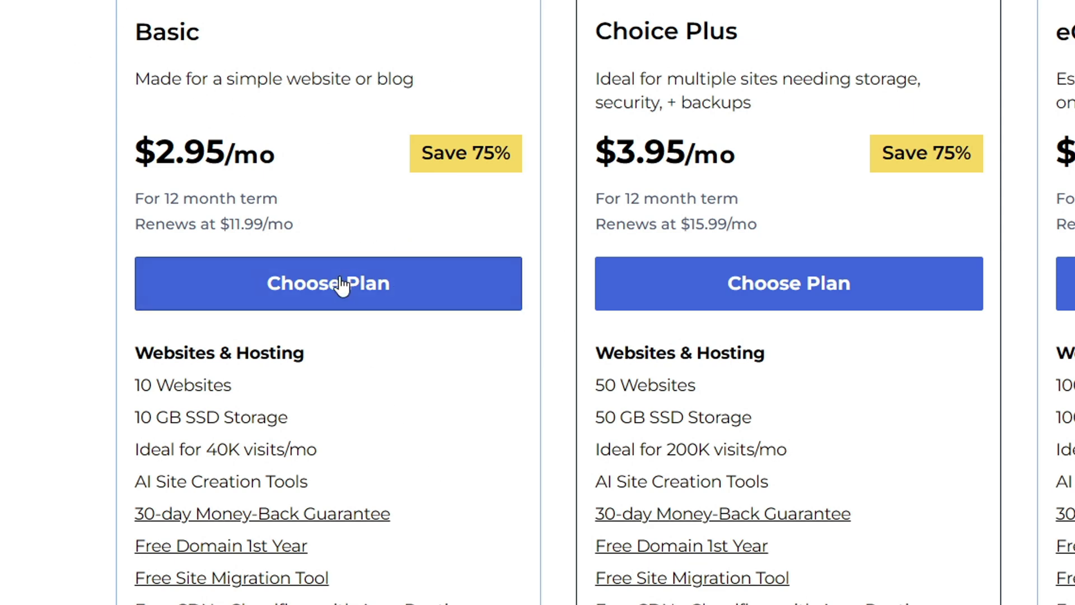
- Choose the Basic plan and search for the free domain mysuperamazingsite.com
{"action": "left_click", "coordinate": [335, 281]}
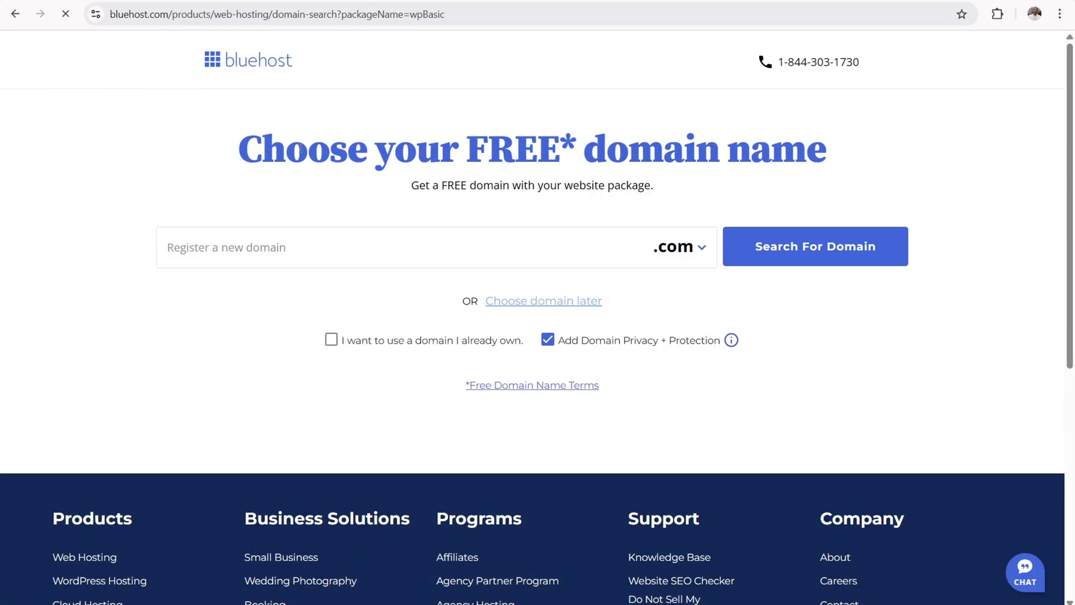
{"action": "left_click_drag", "start_coordinate": [308, 150], "coordinate": [756, 154]}
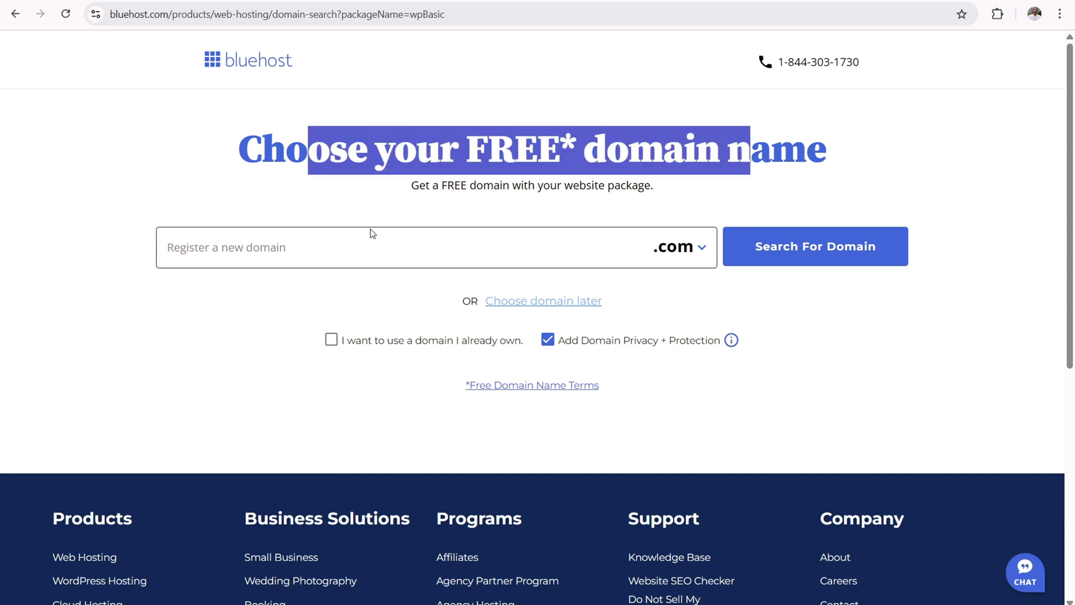
{"action": "left_click", "coordinate": [259, 264]}
{"action": "type", "text": "mysuperamazingsite.com"}
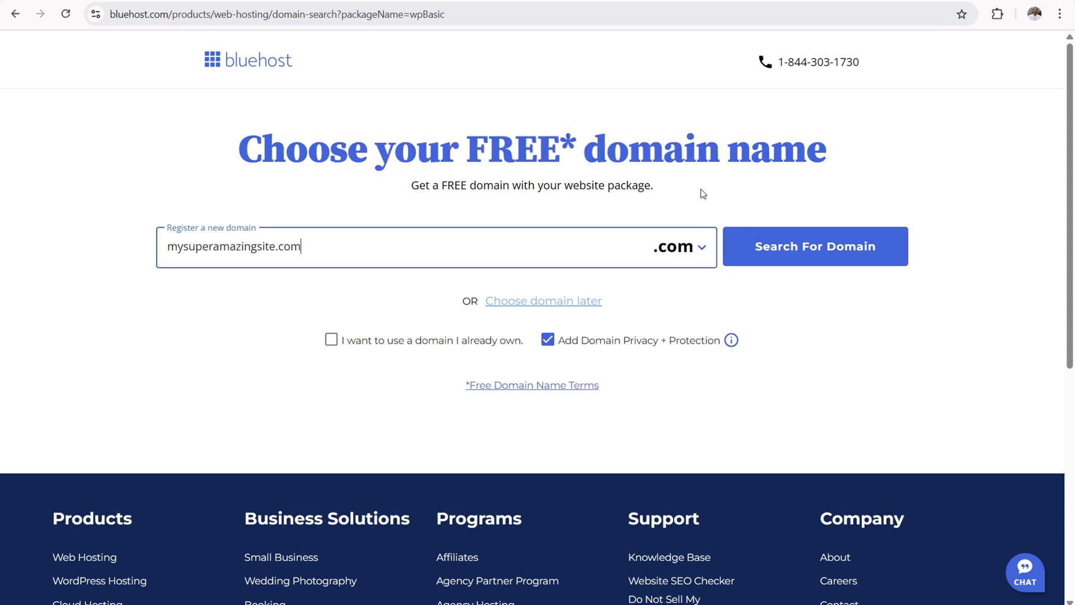
{"action": "left_click", "coordinate": [831, 250]}
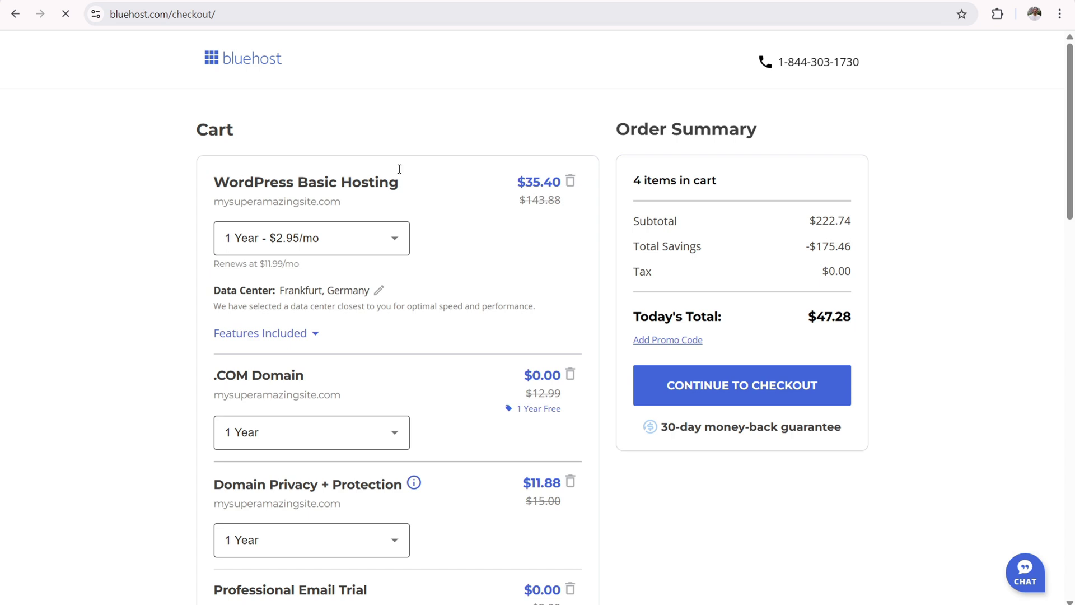
- Keep 1 Year hosting and .COM terms, remove the Professional Email Trial, and check out
{"action": "left_click", "coordinate": [337, 240]}
{"action": "left_click", "coordinate": [147, 251]}
{"action": "left_click", "coordinate": [385, 430]}
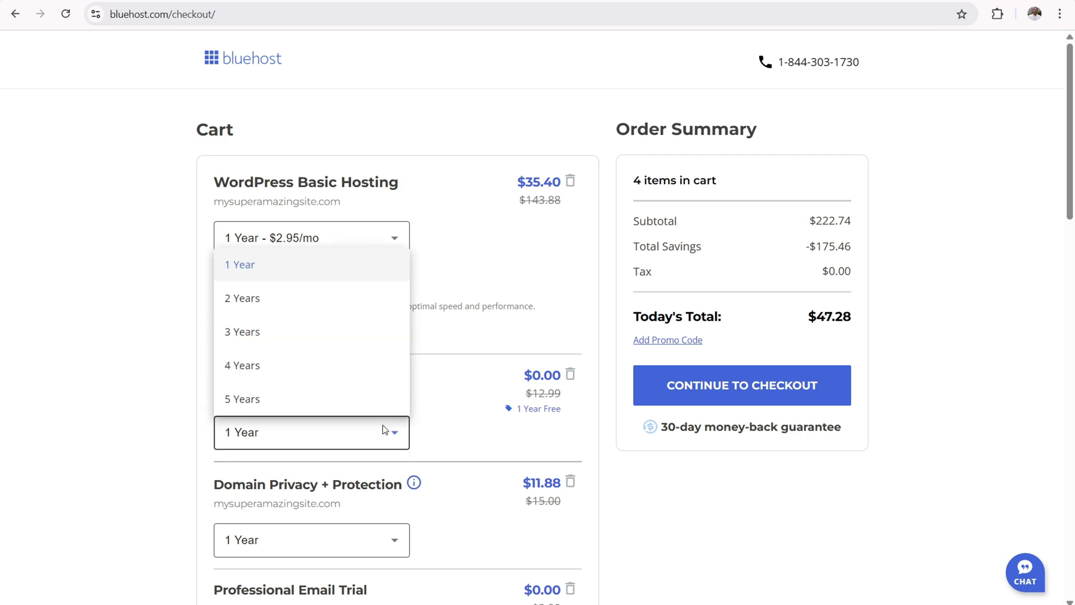
{"action": "scroll", "coordinate": [286, 327], "scroll_direction": "down", "scroll_amount": 6}
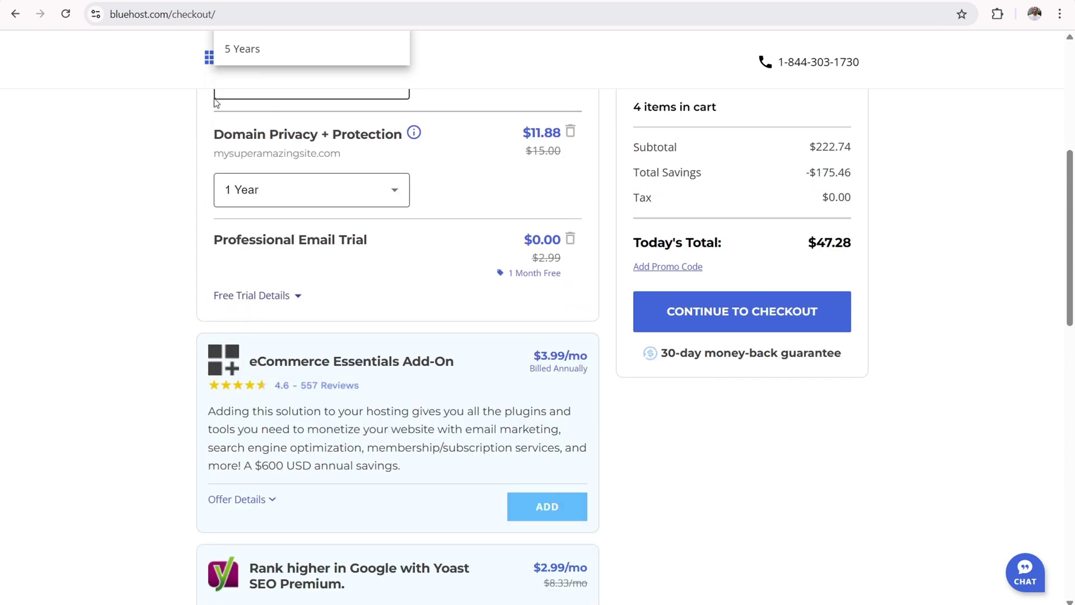
{"action": "scroll", "coordinate": [125, 216], "scroll_direction": "up", "scroll_amount": 4}
{"action": "left_click", "coordinate": [126, 216]}
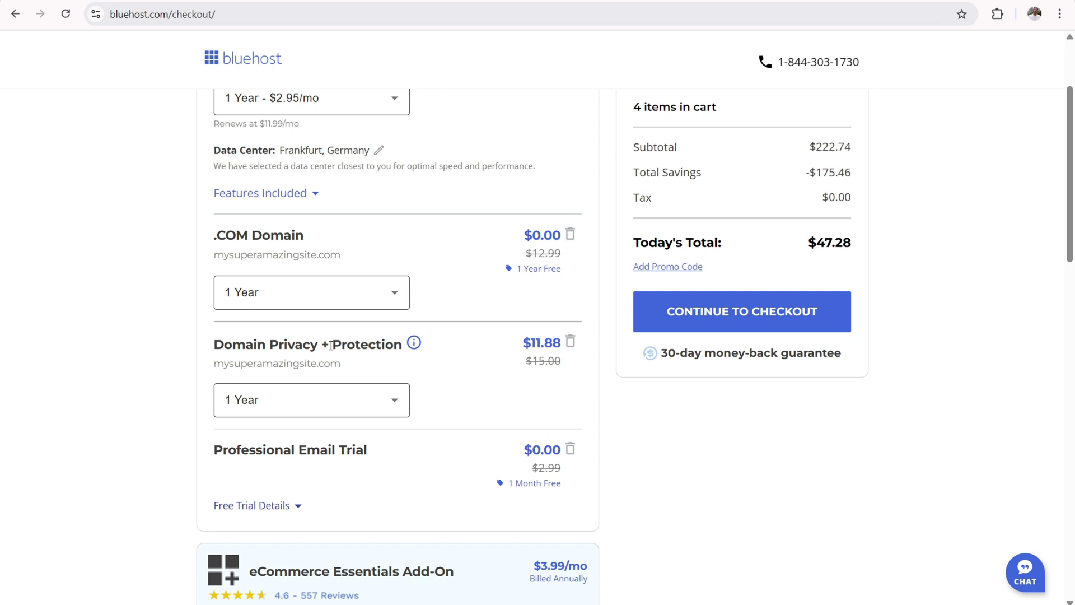
{"action": "left_click", "coordinate": [572, 451]}
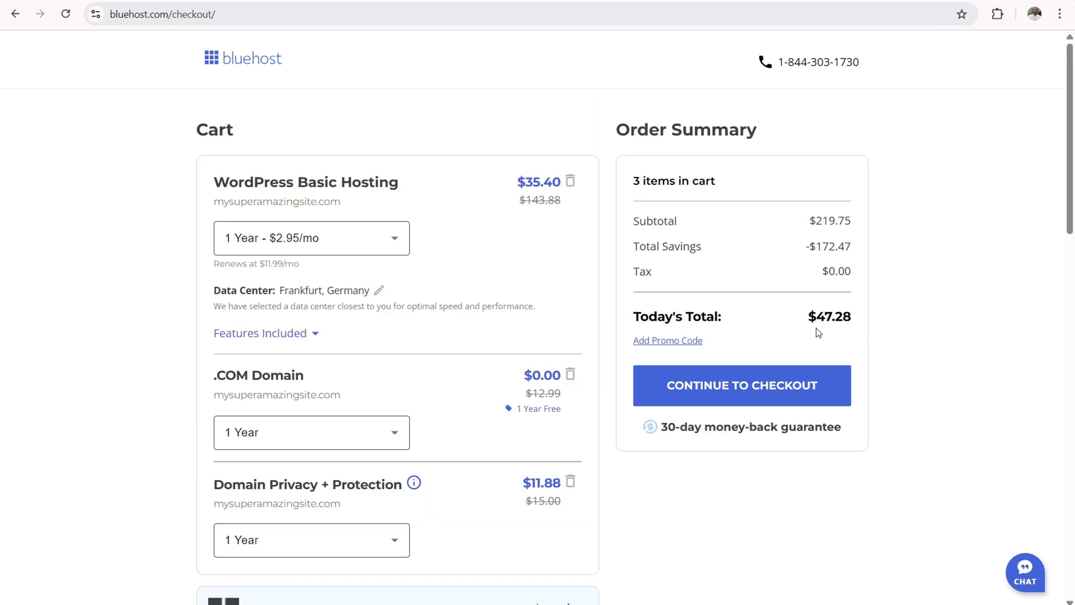
{"action": "left_click", "coordinate": [784, 385]}
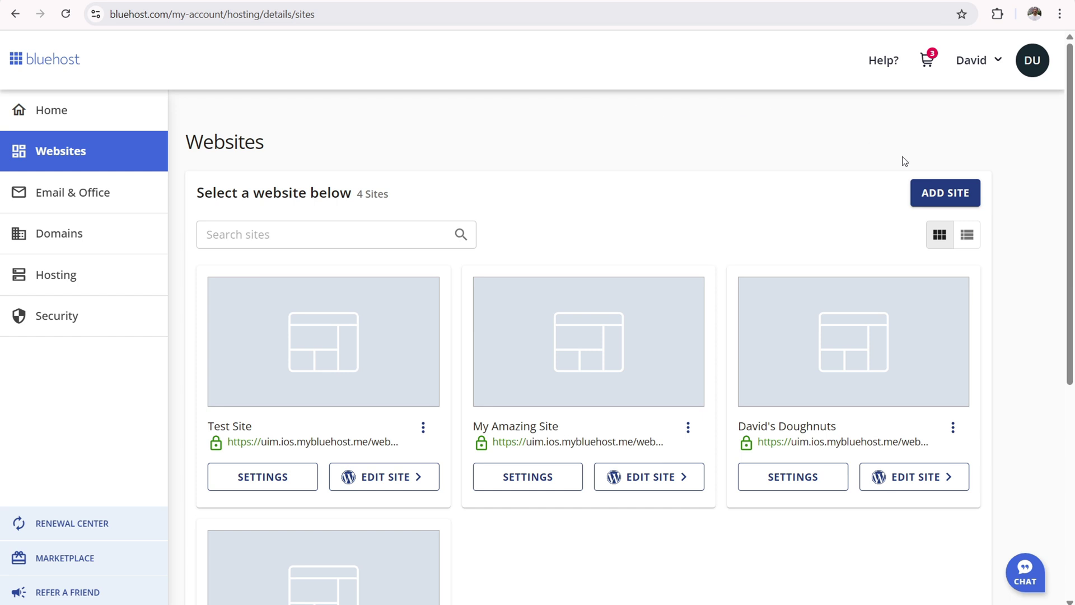
- Add a fresh WordPress site titled 'Test Site' on a temporary domain
{"action": "left_click", "coordinate": [944, 190]}
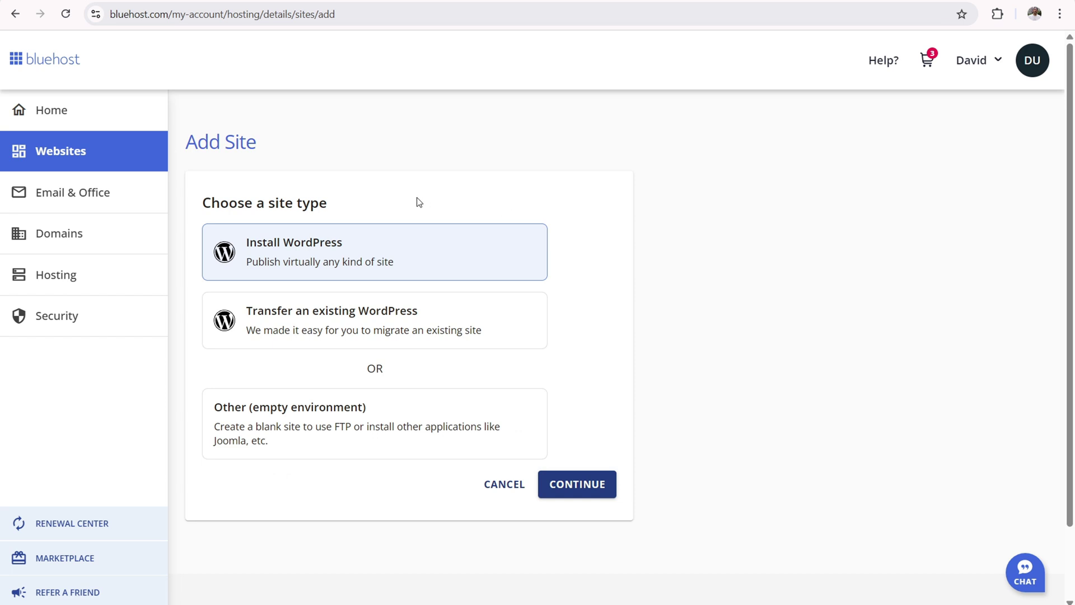
{"action": "left_click", "coordinate": [590, 485]}
{"action": "left_click", "coordinate": [339, 297]}
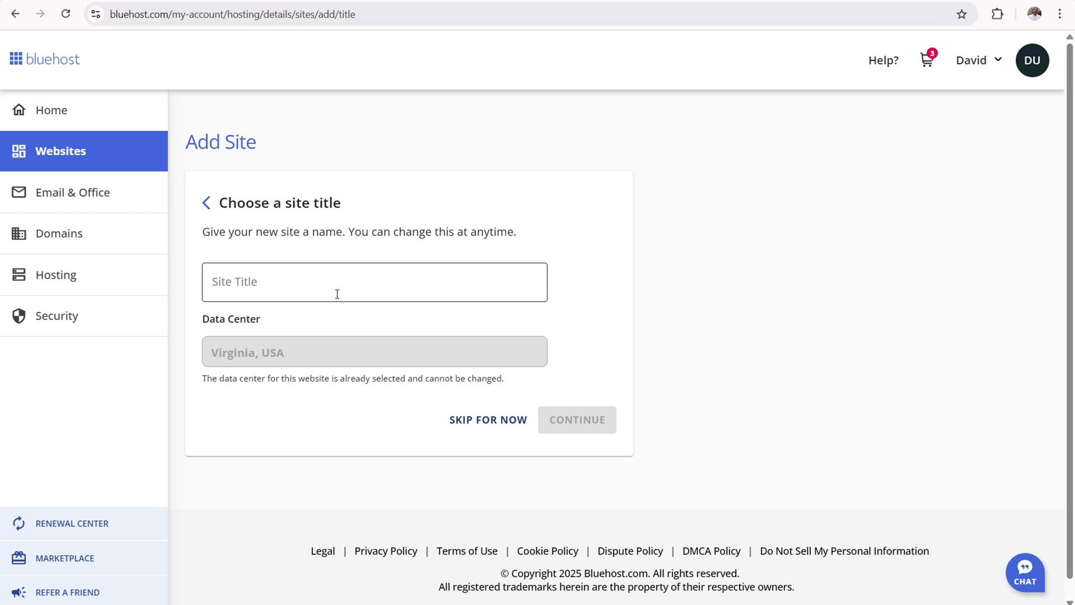
{"action": "left_click", "coordinate": [337, 294]}
{"action": "type", "text": "Test Site"}
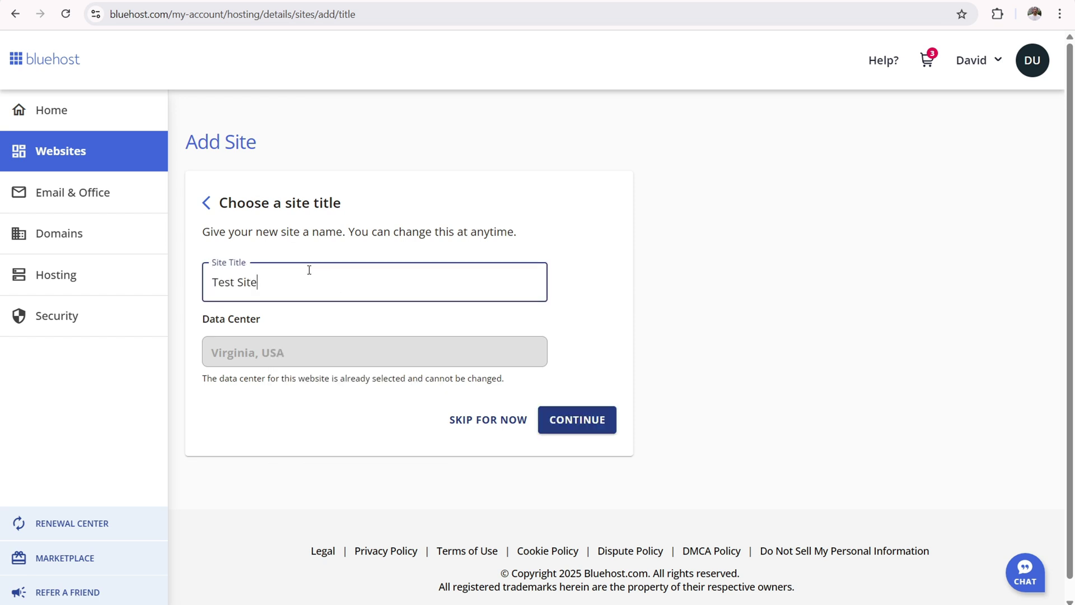
{"action": "left_click", "coordinate": [574, 419]}
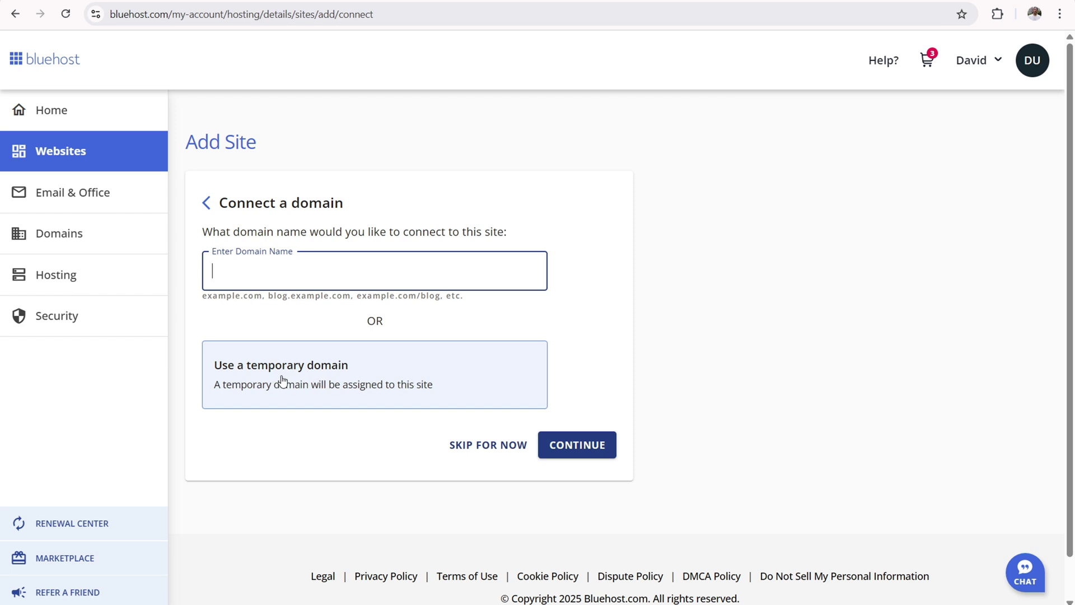
{"action": "left_click", "coordinate": [307, 373]}
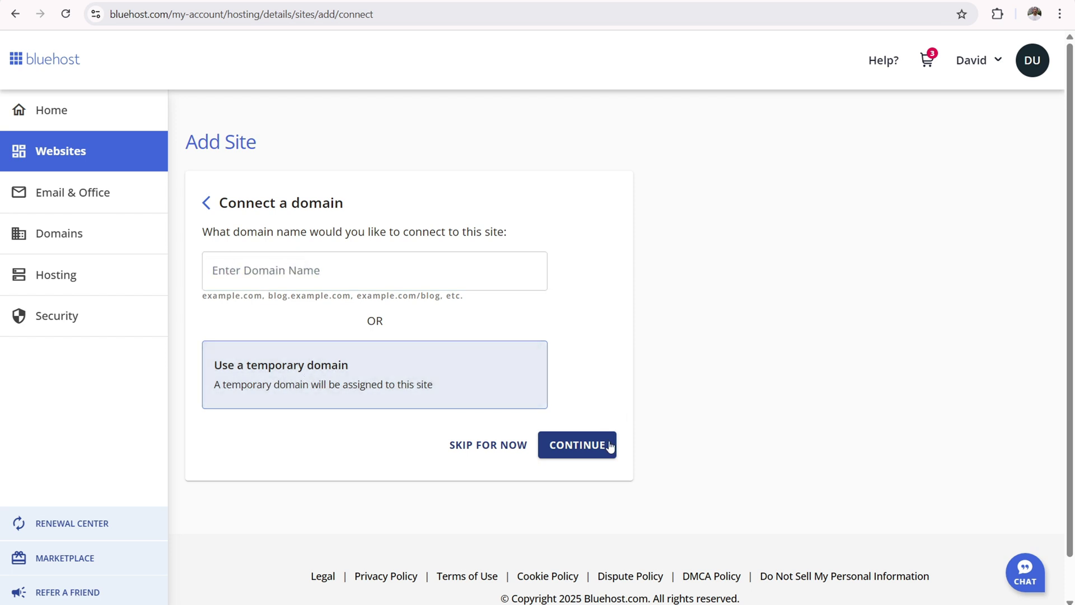
{"action": "left_click", "coordinate": [585, 445]}
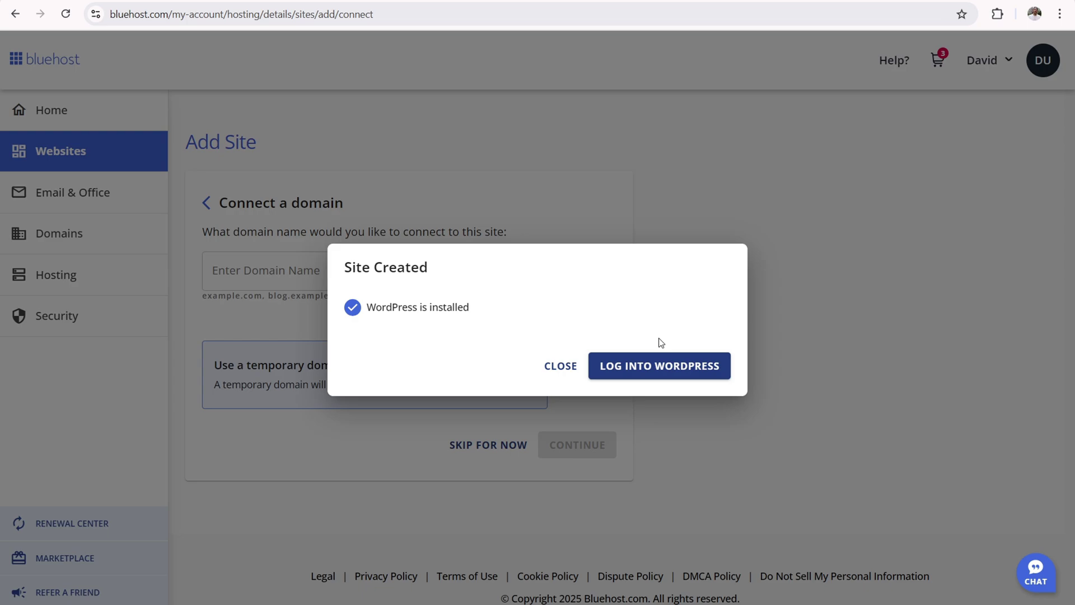
- Log into the new Bluehost site's WordPress dashboard from the Site Created dialog
{"action": "left_click", "coordinate": [672, 375]}
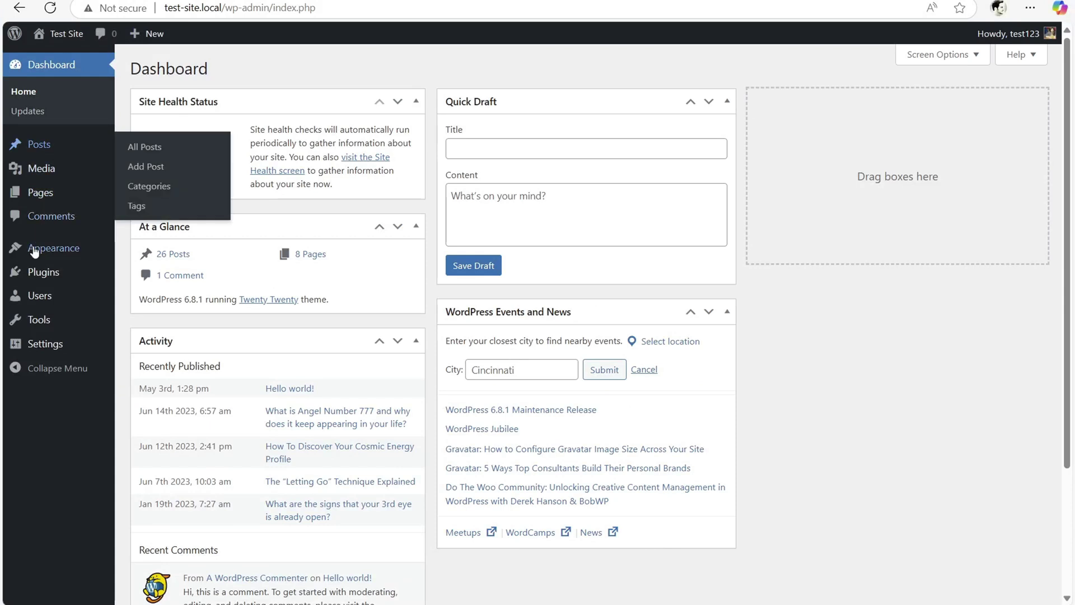
- On the local Test Site, search plugins for 'wpvivid' and install Migration, Backup, Staging – WPvivid
{"action": "mouse_move", "coordinate": [35, 278]}
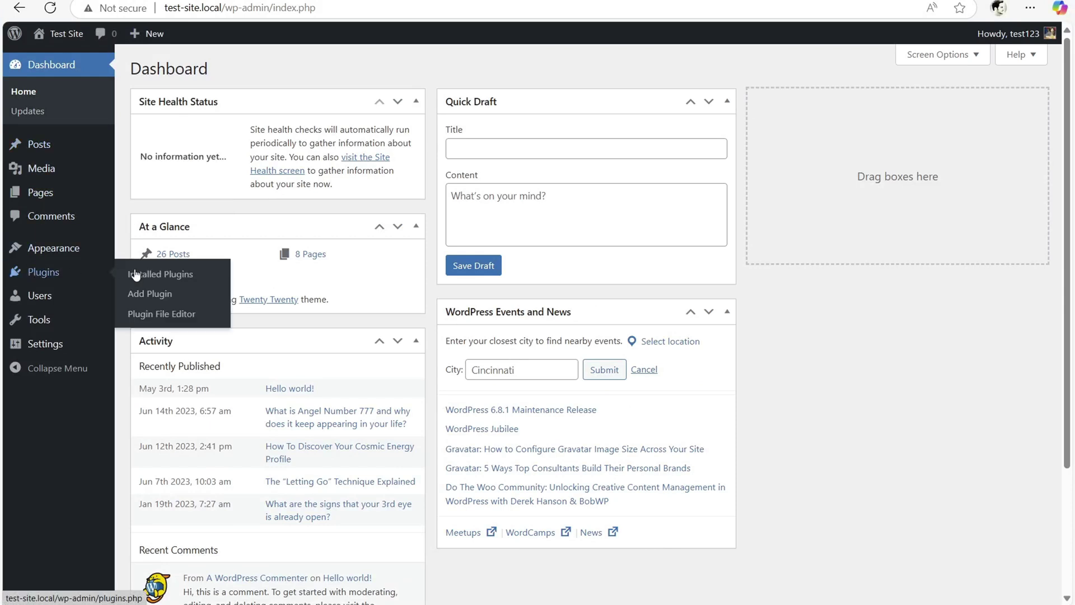
{"action": "left_click", "coordinate": [149, 299]}
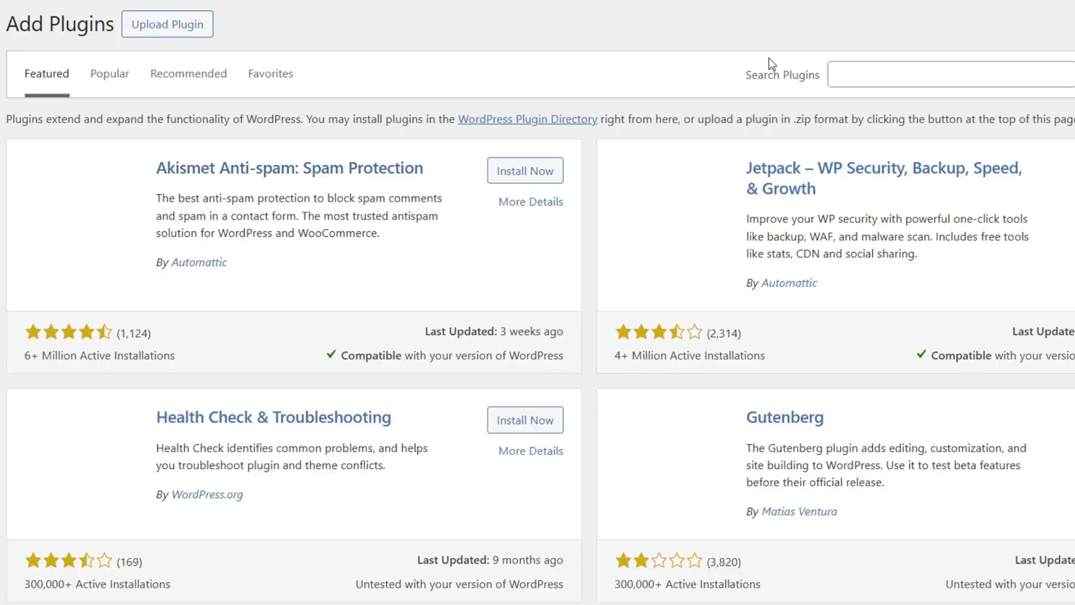
{"action": "left_click", "coordinate": [868, 75]}
{"action": "type", "text": "wpvivid"}
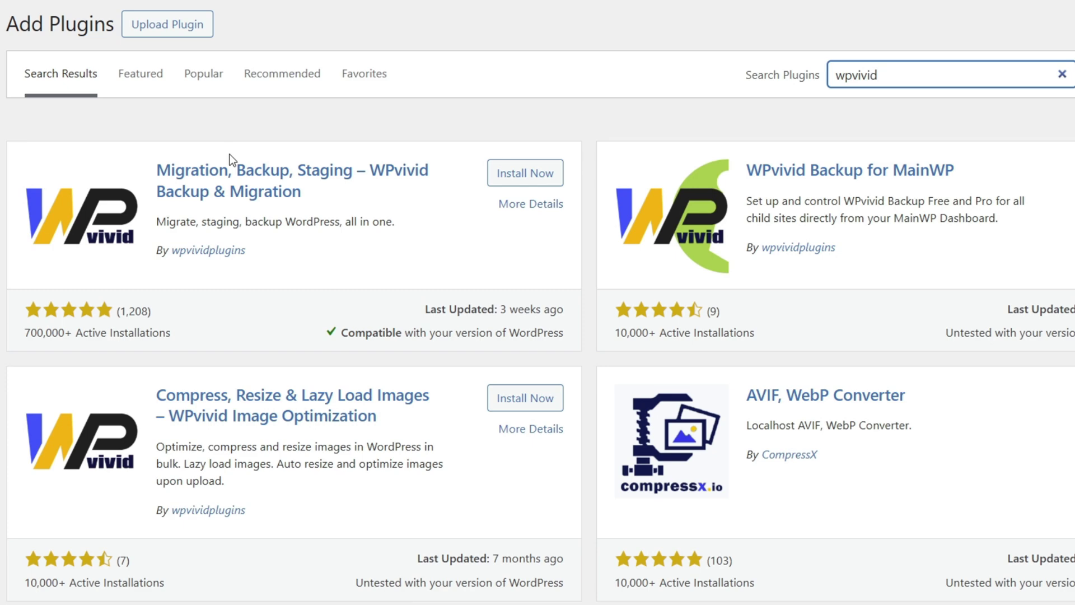
{"action": "left_click", "coordinate": [528, 174]}
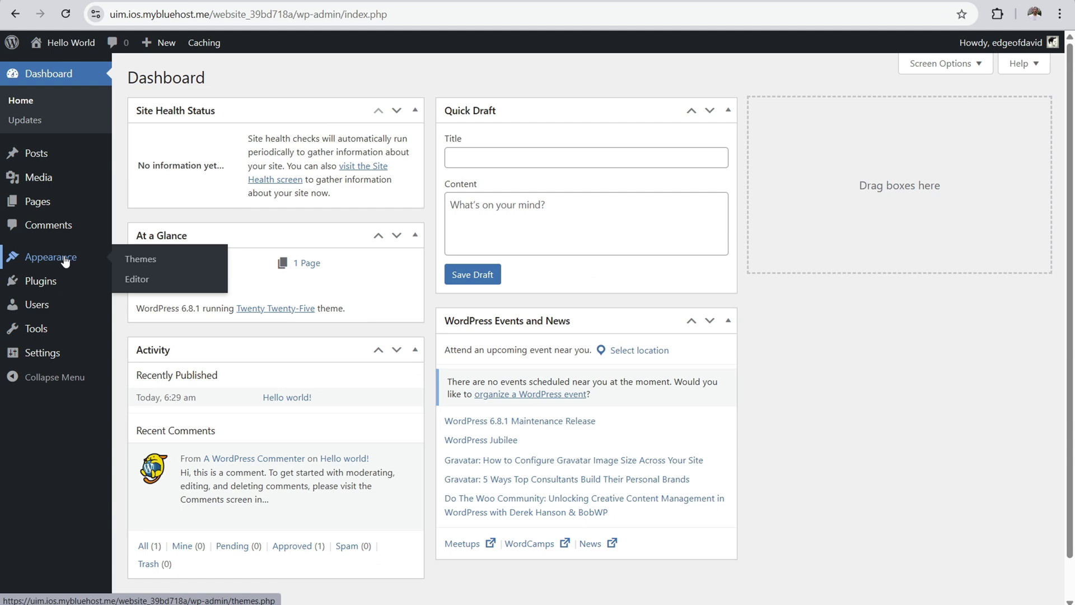
- On the live Bluehost site, search for 'wpvivid', then install and activate the WPvivid Backup & Migration plugin
{"action": "mouse_move", "coordinate": [50, 284]}
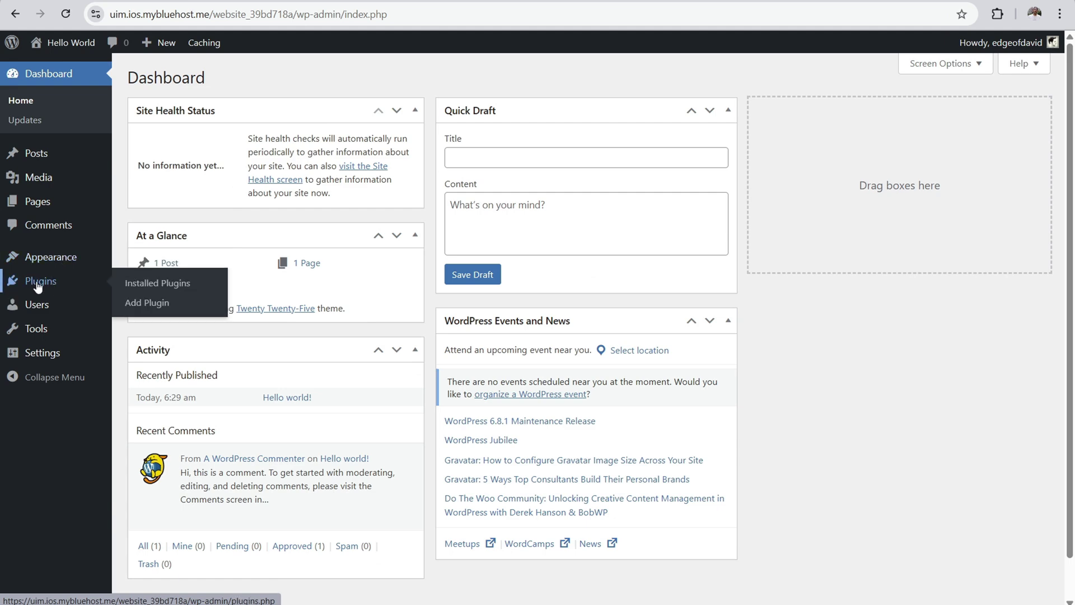
{"action": "left_click", "coordinate": [166, 304]}
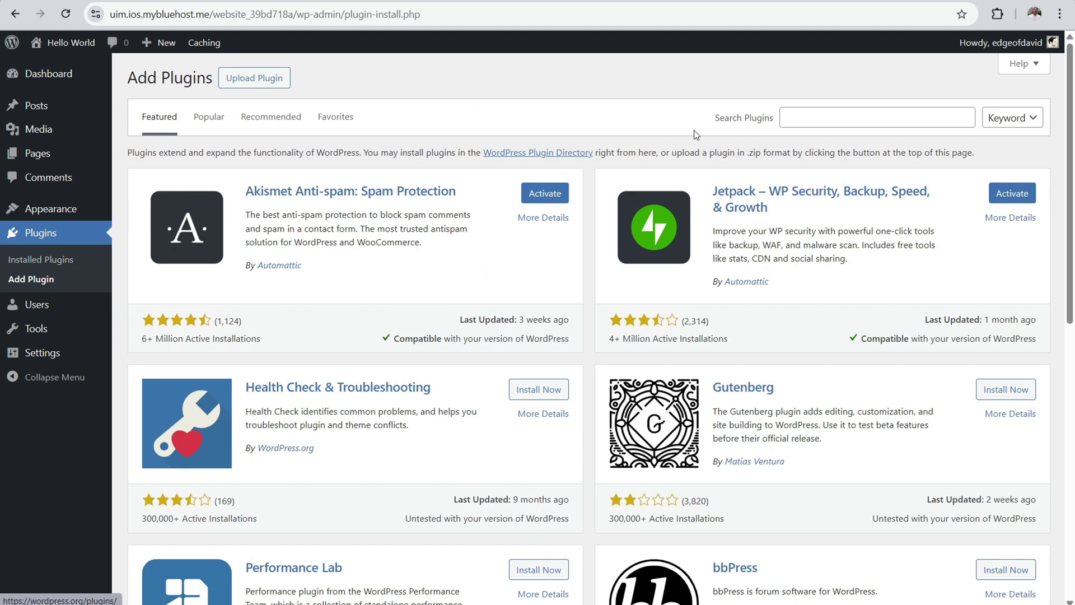
{"action": "left_click", "coordinate": [873, 118]}
{"action": "type", "text": "wpvivid"}
{"action": "key", "text": "Return"}
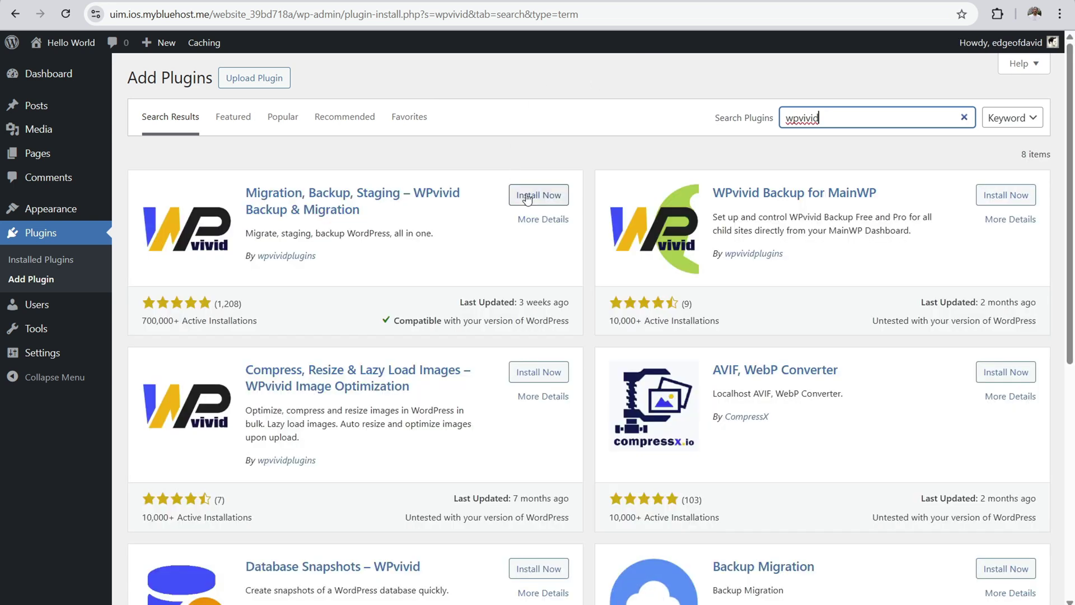
{"action": "left_click", "coordinate": [530, 200]}
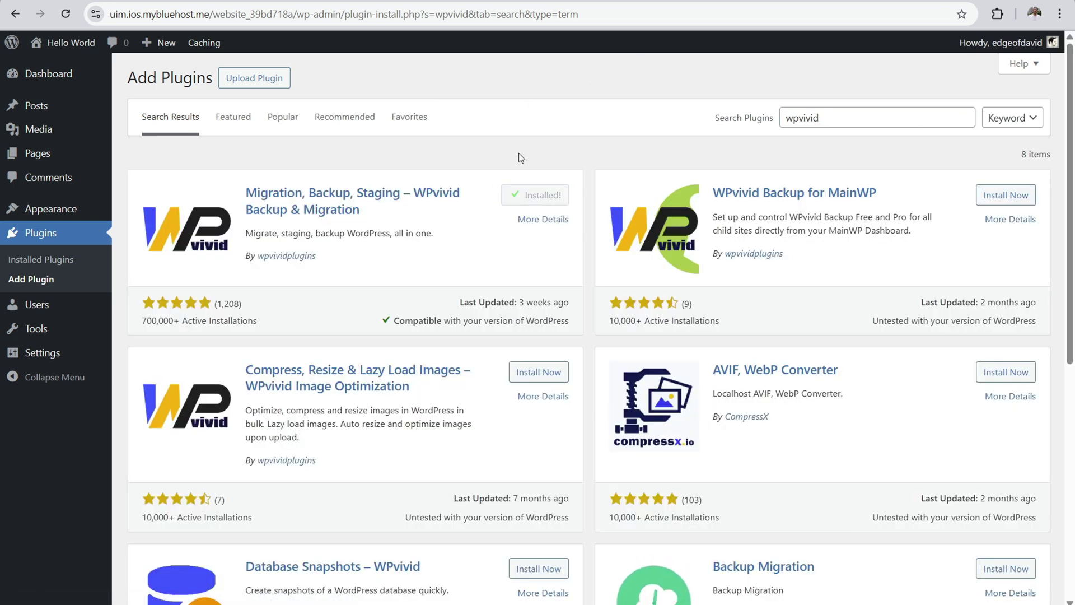
{"action": "left_click", "coordinate": [546, 195]}
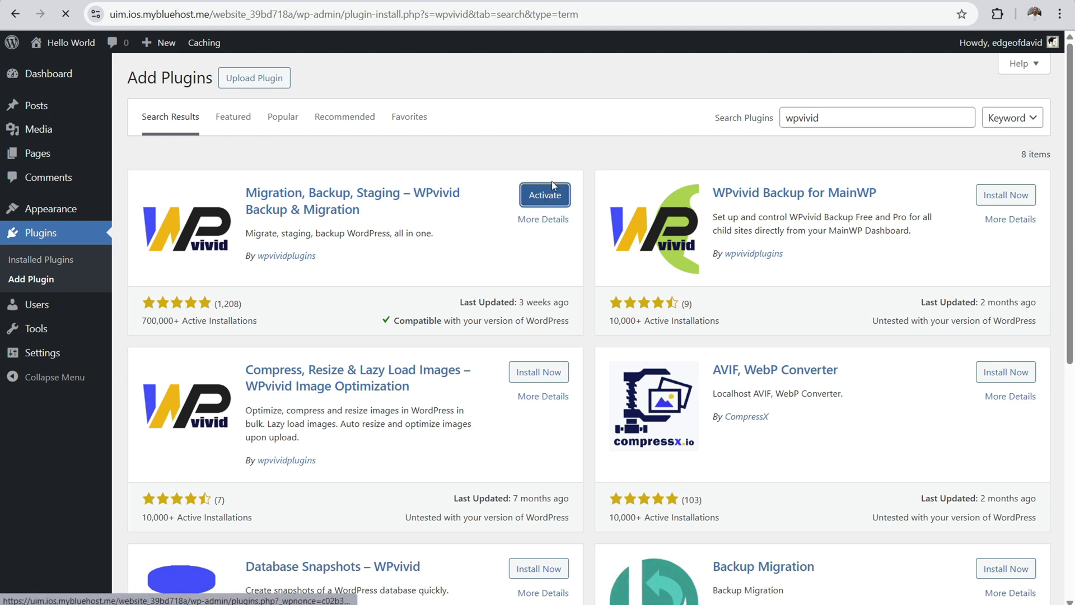
{"action": "mouse_move", "coordinate": [769, 604]}
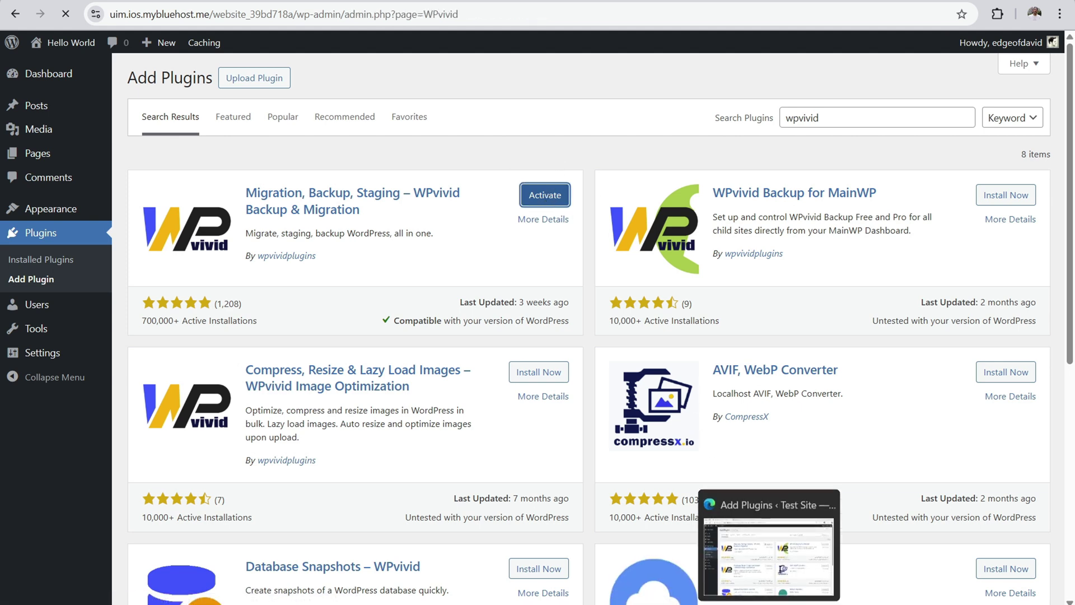
{"action": "left_click", "coordinate": [769, 560]}
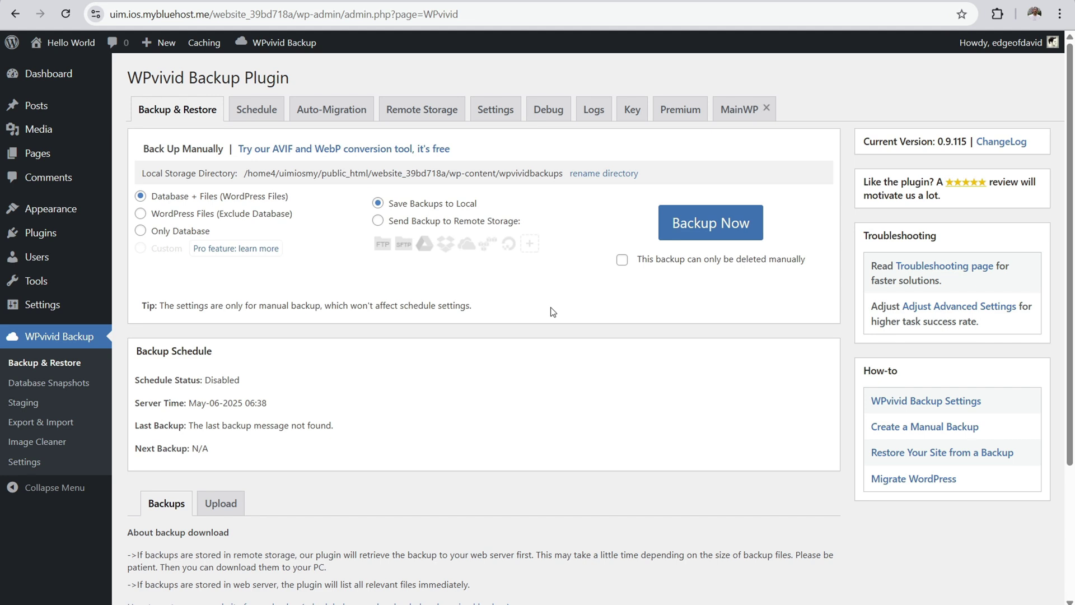
- In WPvivid's Key tab, generate a site key with 2-hour expiry and copy it
{"action": "left_click", "coordinate": [632, 111]}
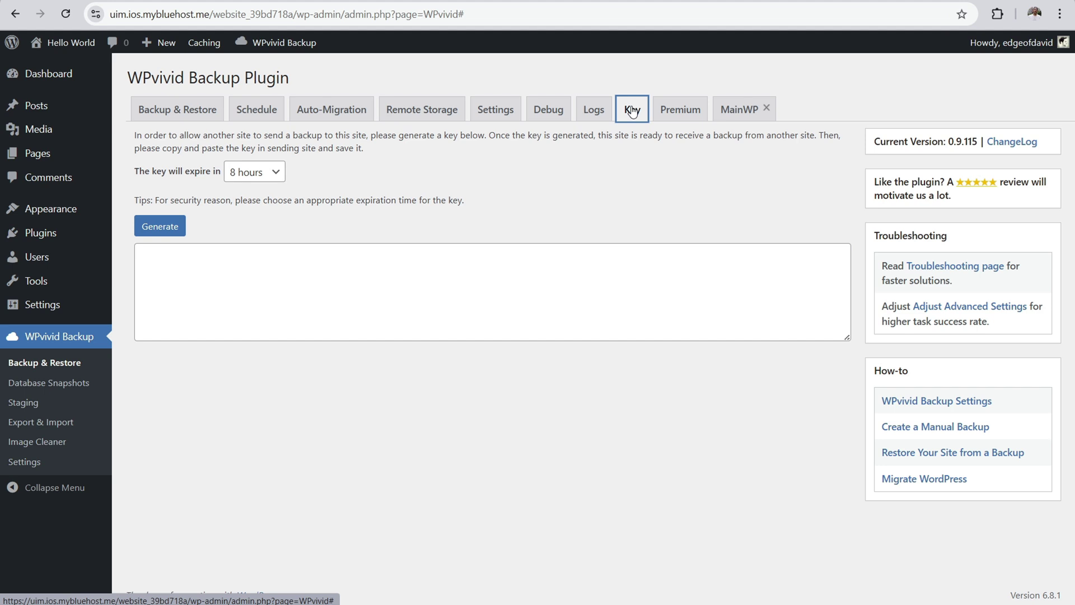
{"action": "left_click", "coordinate": [264, 174]}
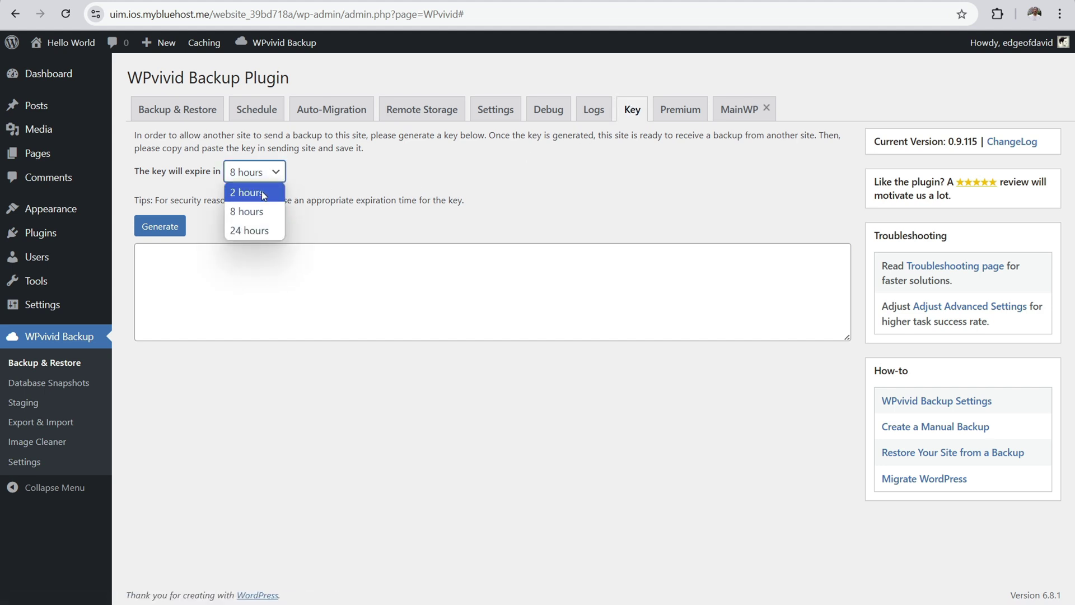
{"action": "left_click", "coordinate": [262, 193]}
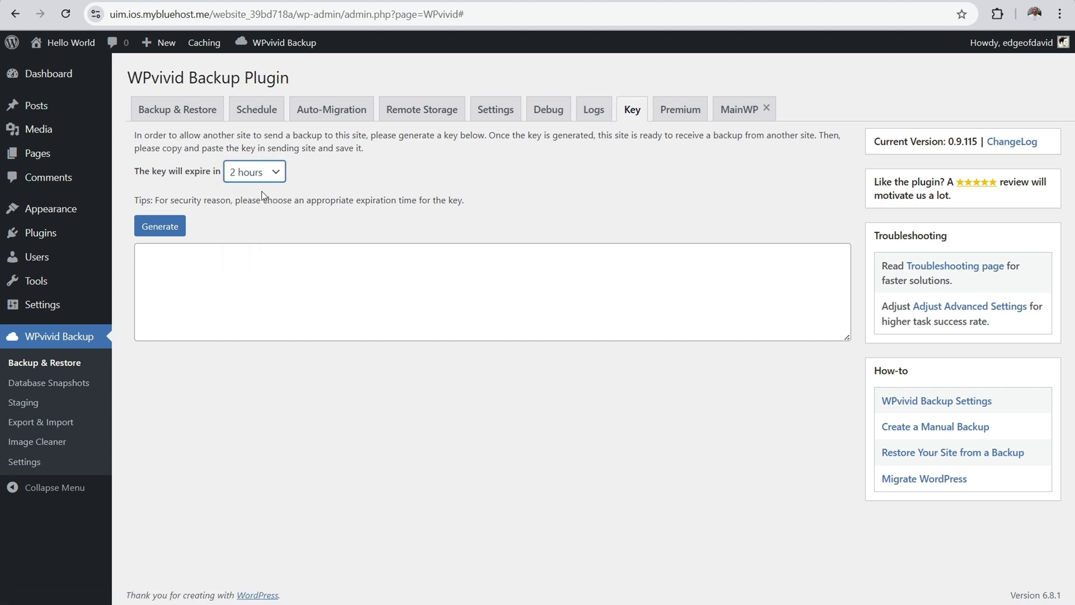
{"action": "left_click", "coordinate": [156, 227]}
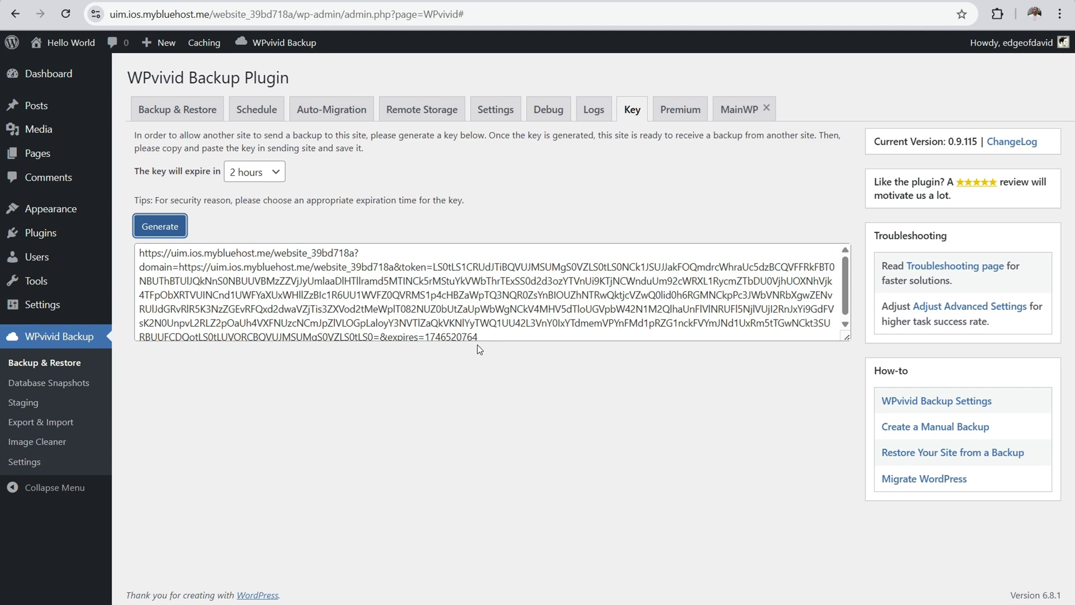
{"action": "left_click", "coordinate": [482, 304]}
{"action": "right_click", "coordinate": [475, 271]}
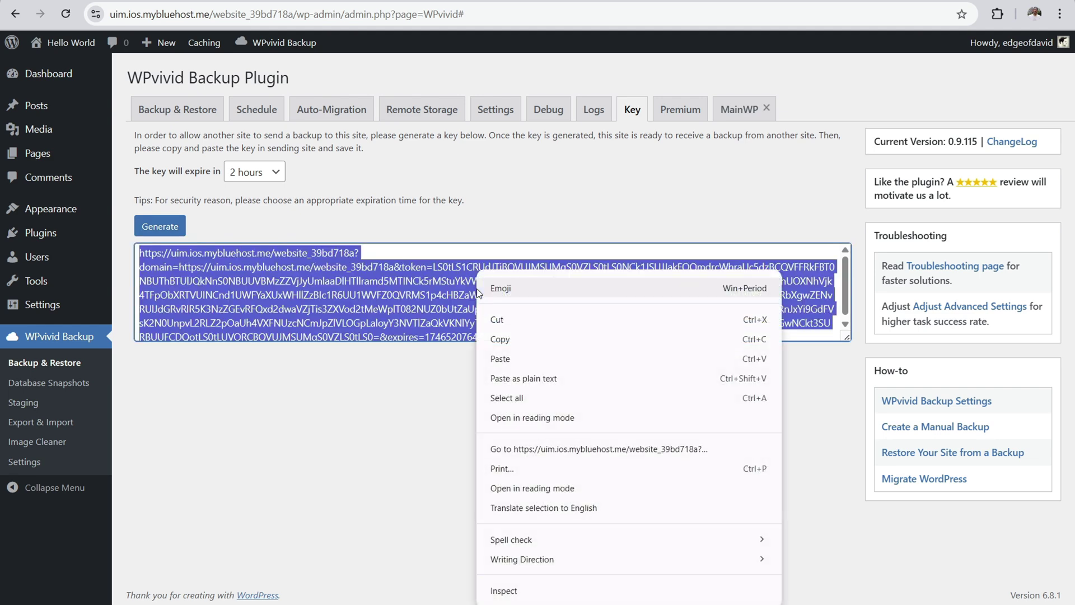
{"action": "left_click", "coordinate": [495, 341]}
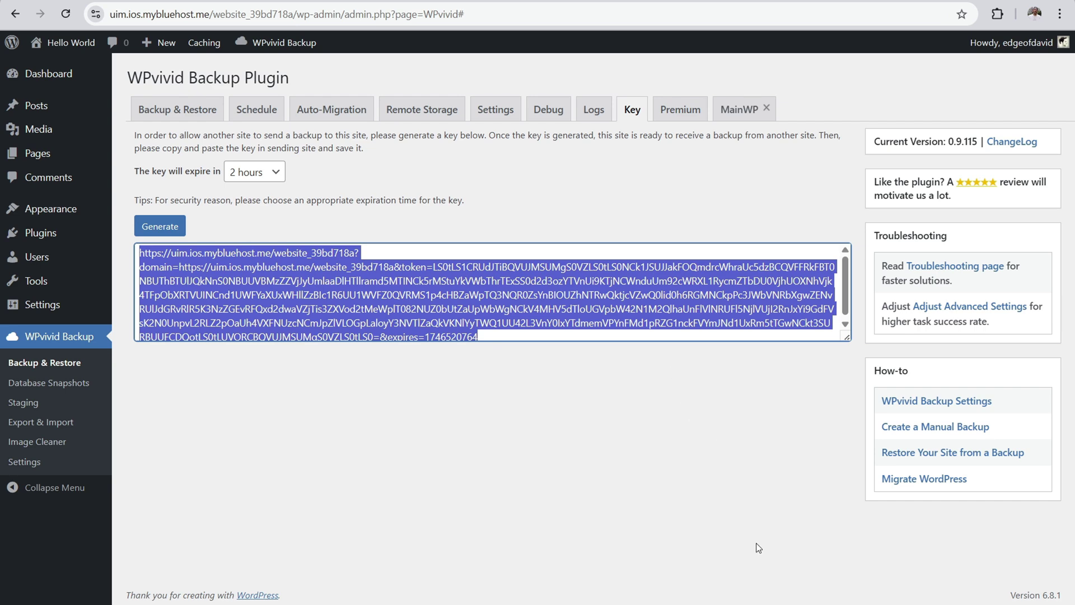
{"action": "left_click", "coordinate": [757, 604]}
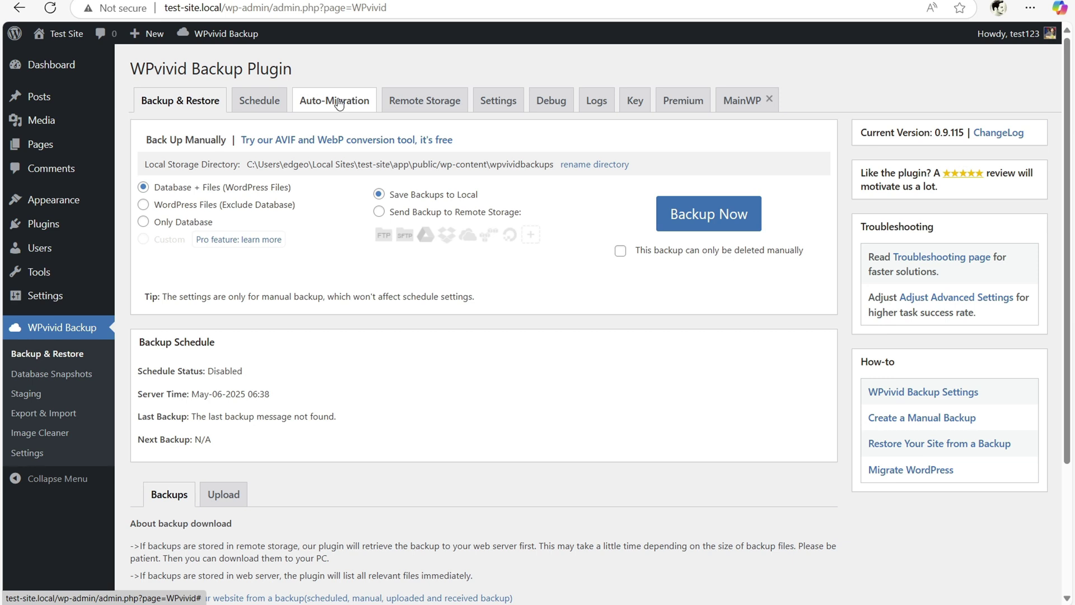
- Paste the live site's key into the local Auto-Migration key box and save it
{"action": "left_click", "coordinate": [339, 104]}
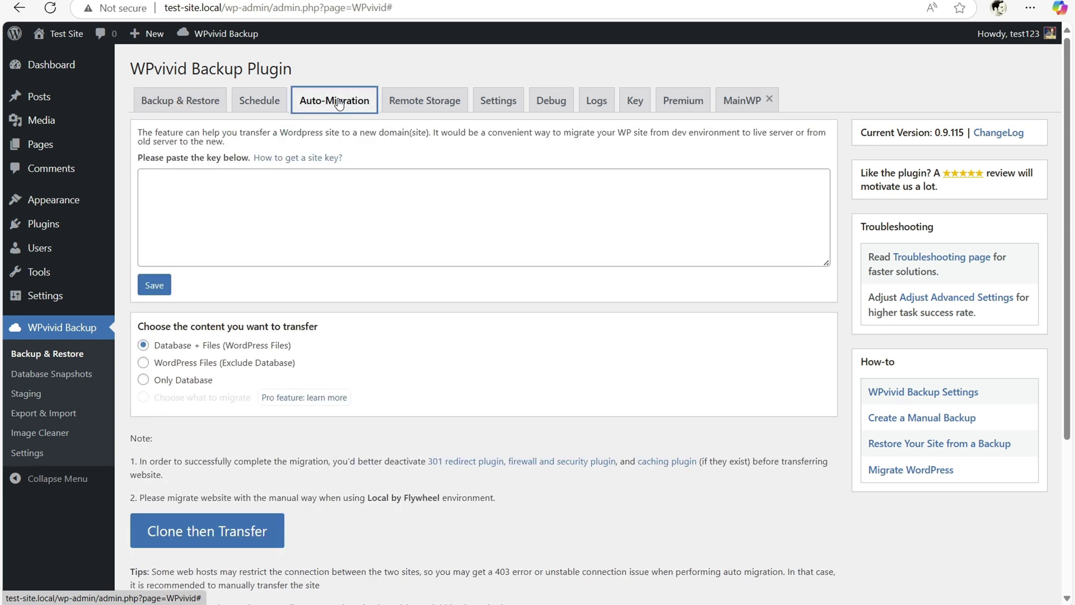
{"action": "left_click", "coordinate": [185, 203]}
{"action": "right_click", "coordinate": [184, 191]}
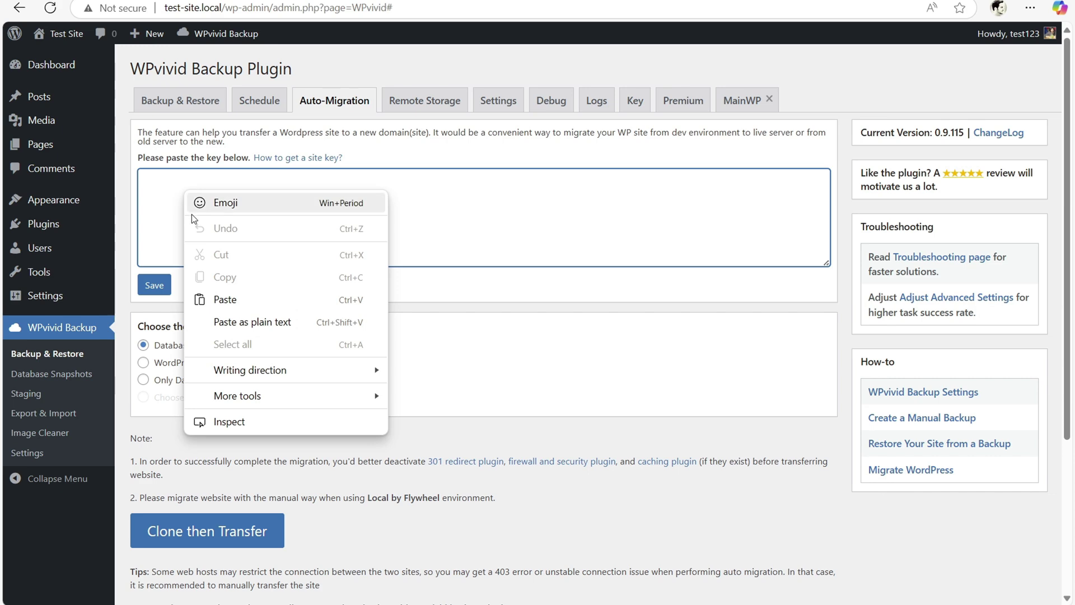
{"action": "left_click", "coordinate": [217, 300]}
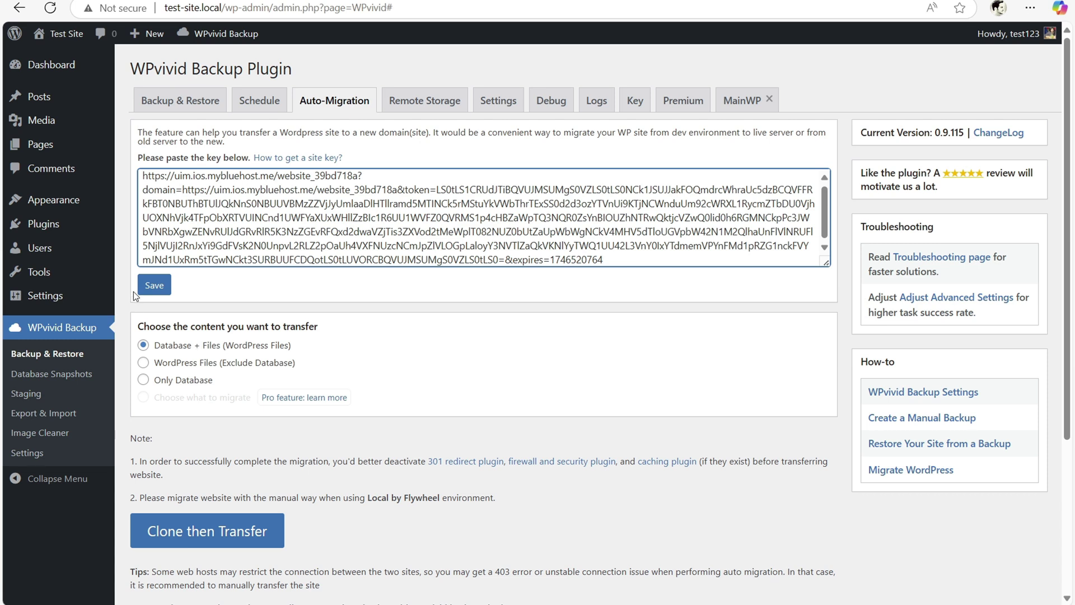
{"action": "left_click", "coordinate": [154, 285]}
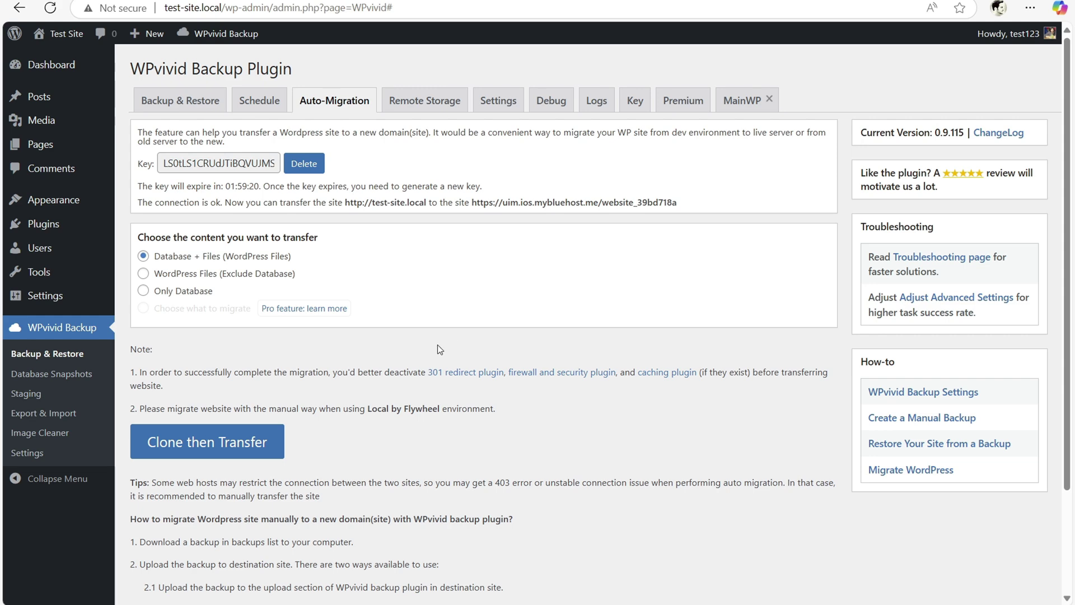
- Clone the local Test Site and transfer it to the Bluehost site
{"action": "left_click", "coordinate": [201, 430]}
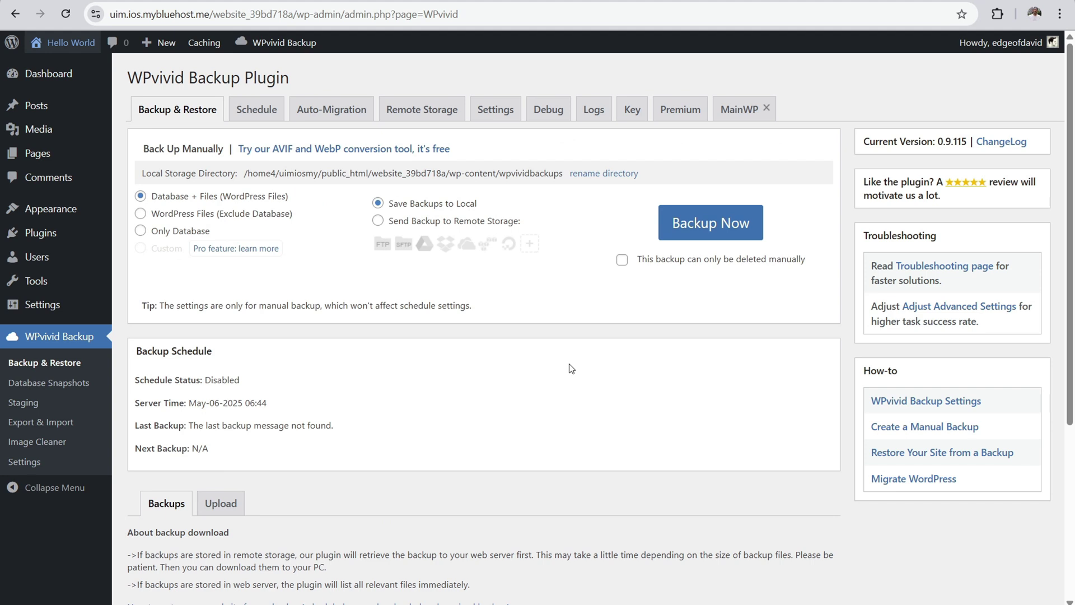
{"action": "right_click", "coordinate": [50, 41]}
{"action": "left_click", "coordinate": [69, 54]}
{"action": "left_click", "coordinate": [247, 0]}
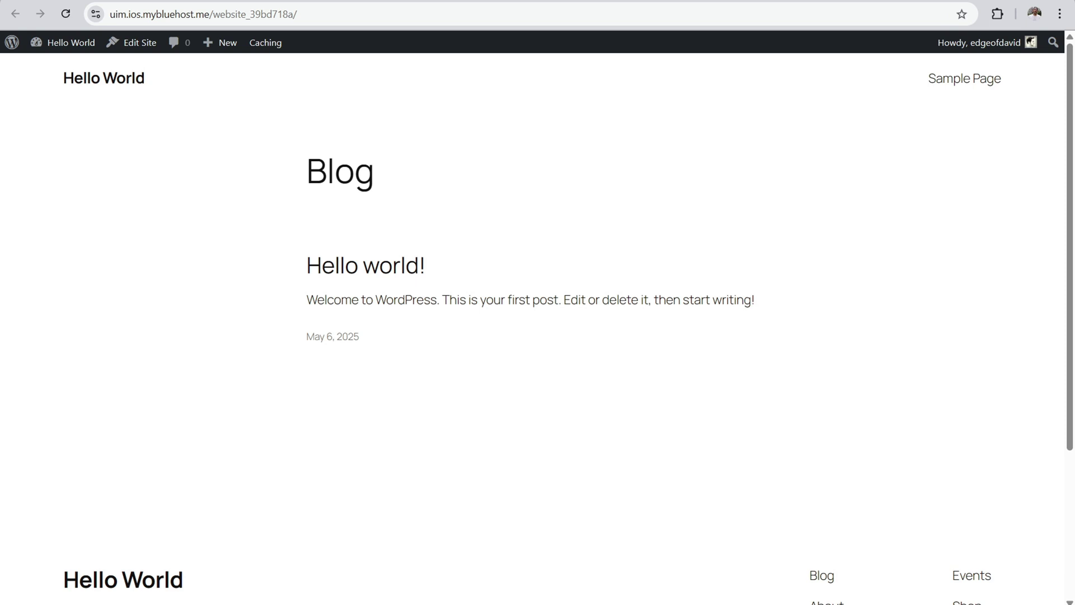
{"action": "key", "text": "ctrl+shift+Tab"}
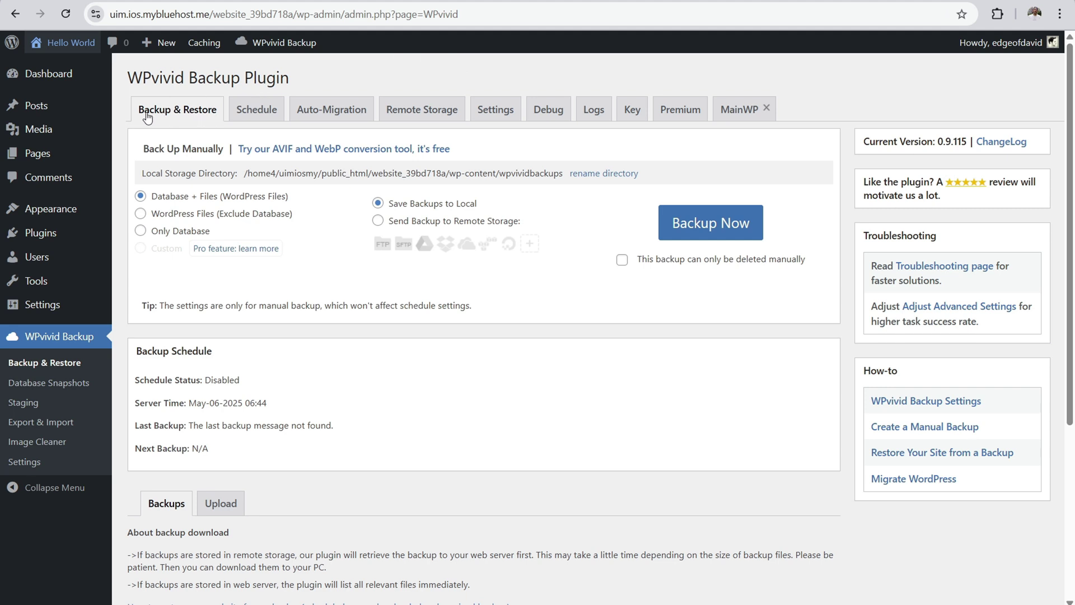
- Restore the received May-06-2025 06:40 backup and dismiss the 'Restore completed successfully' alert
{"action": "scroll", "coordinate": [580, 132], "scroll_direction": "down", "scroll_amount": 5}
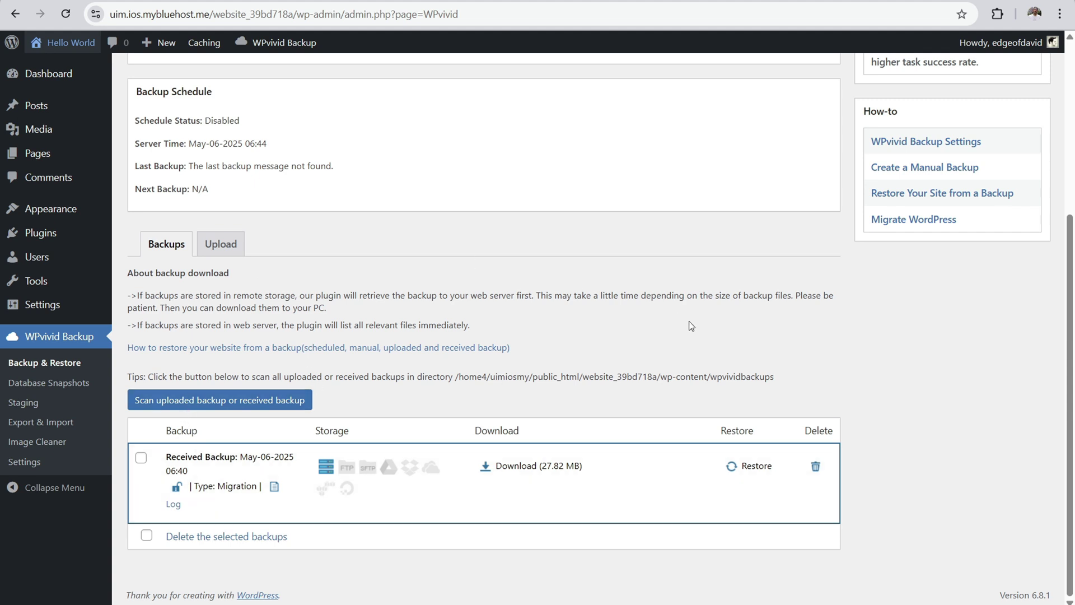
{"action": "left_click", "coordinate": [751, 470]}
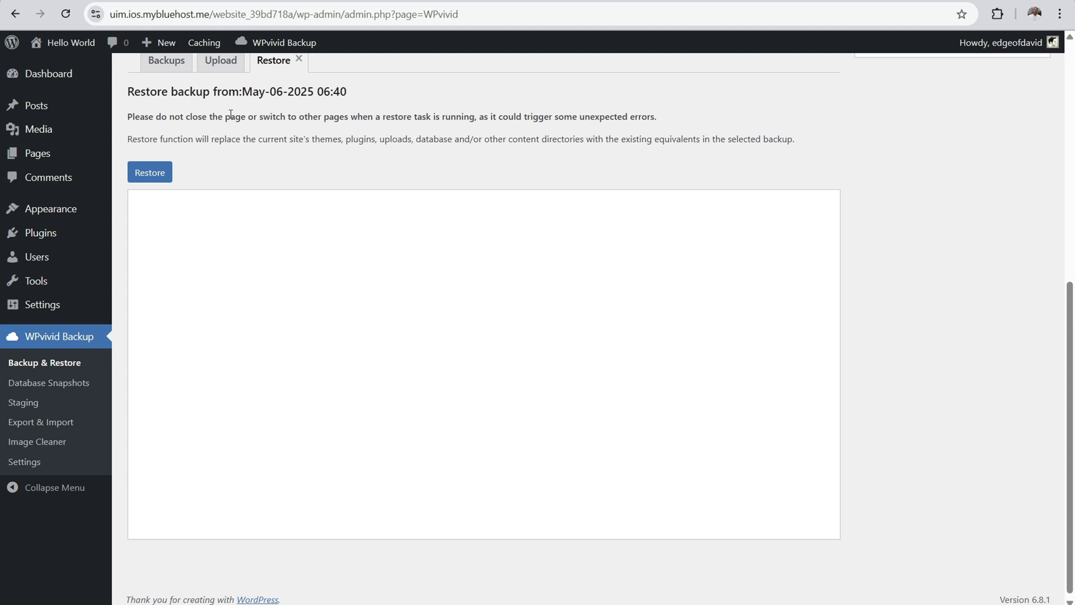
{"action": "left_click_drag", "start_coordinate": [235, 116], "coordinate": [674, 119]}
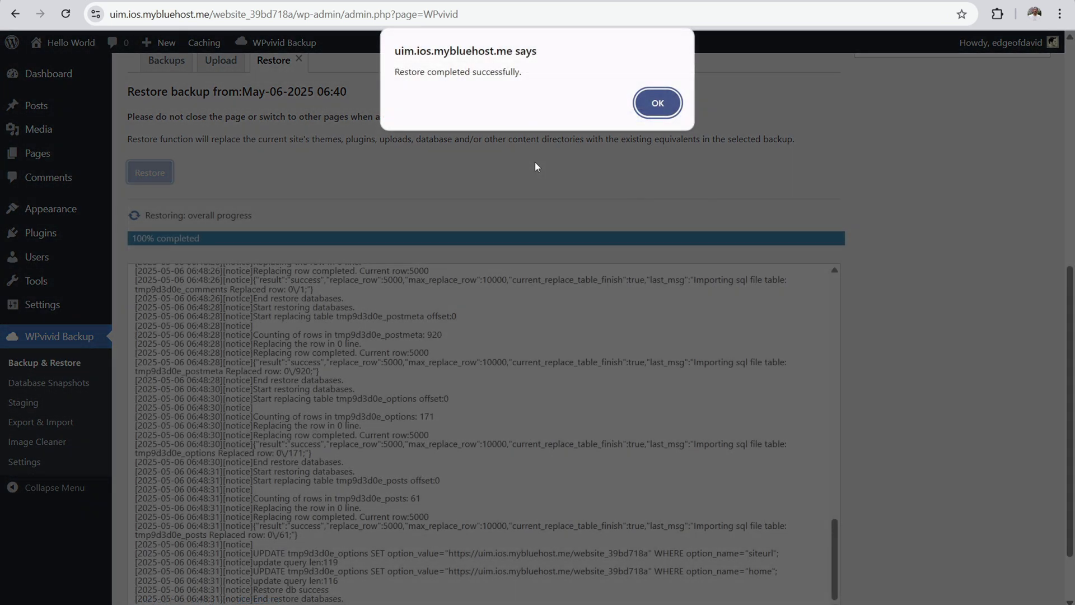
{"action": "left_click", "coordinate": [655, 102]}
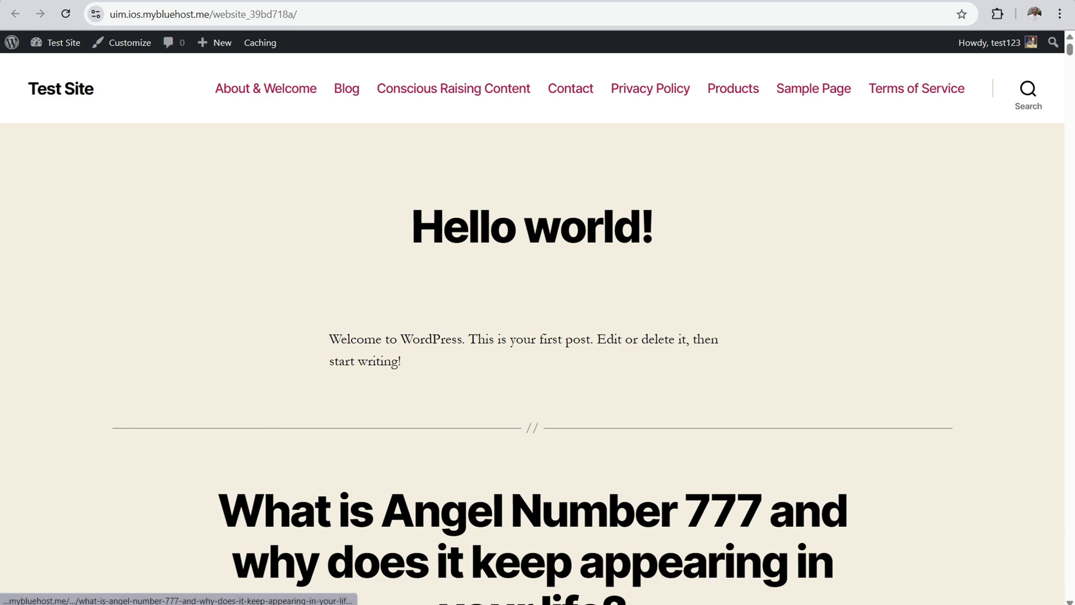
- Switch to the local Test Site in Edge to compare it with the live copy
{"action": "key", "text": "alt+Tab"}
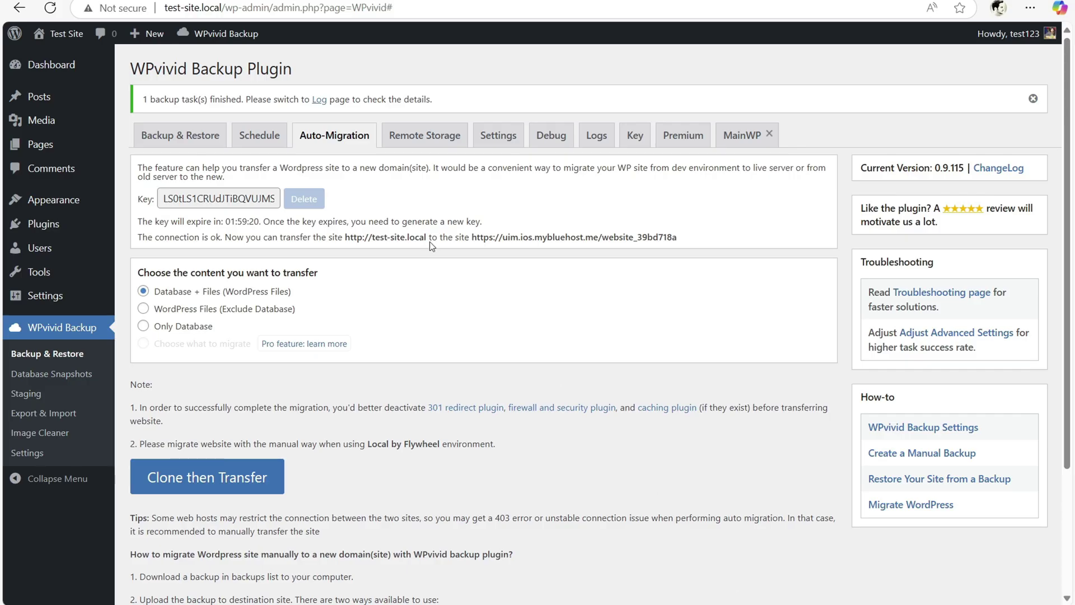
{"action": "key", "text": "alt+Tab"}
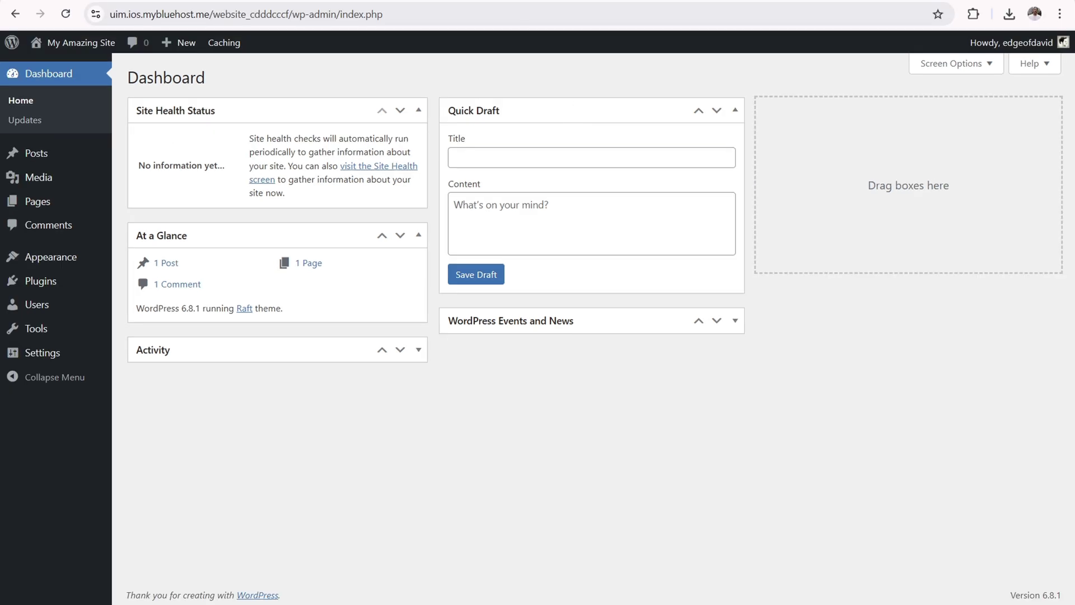
- Preview My Amazing Site's homepage, then bring up the Local app and minimize it
{"action": "left_click", "coordinate": [81, 42]}
{"action": "key", "text": "alt+Tab"}
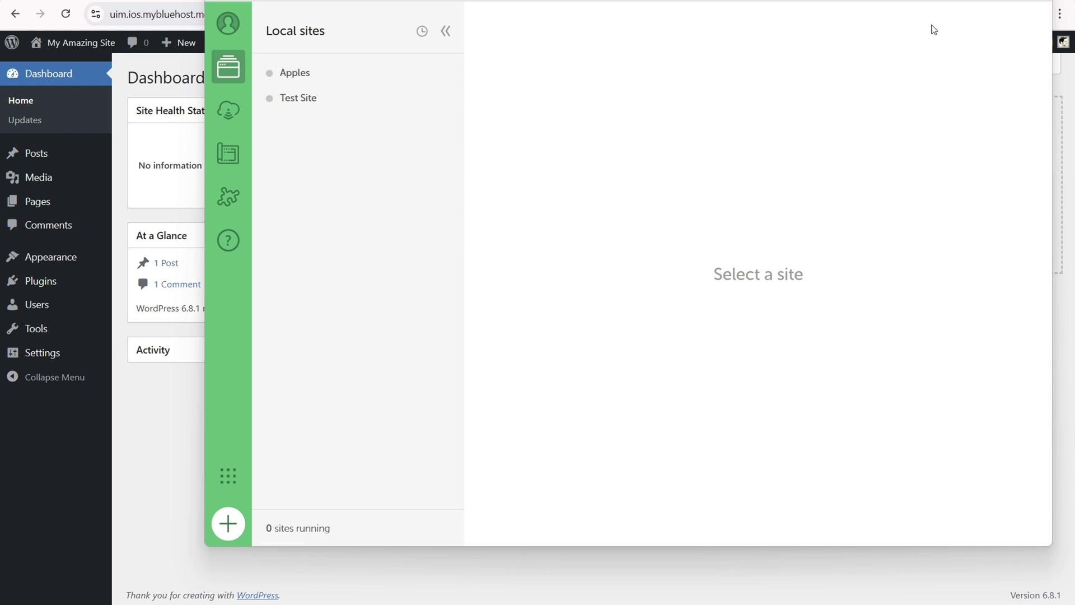
{"action": "left_click", "coordinate": [975, 0]}
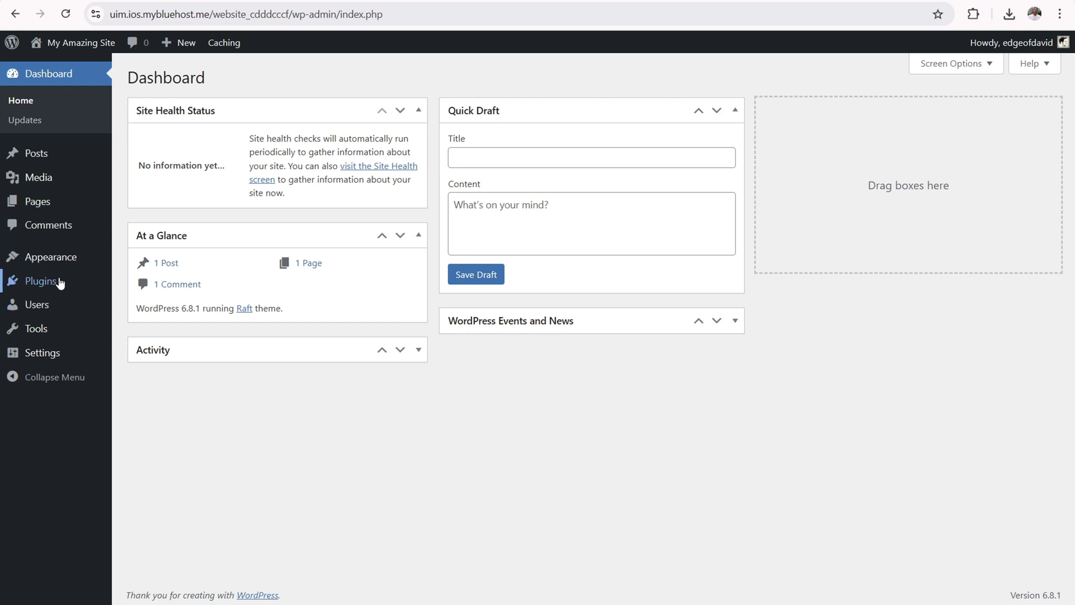
- Install and activate WP Migrate Lite 2.7.3 on My Amazing Site and open its Migrate screen
{"action": "mouse_move", "coordinate": [58, 283]}
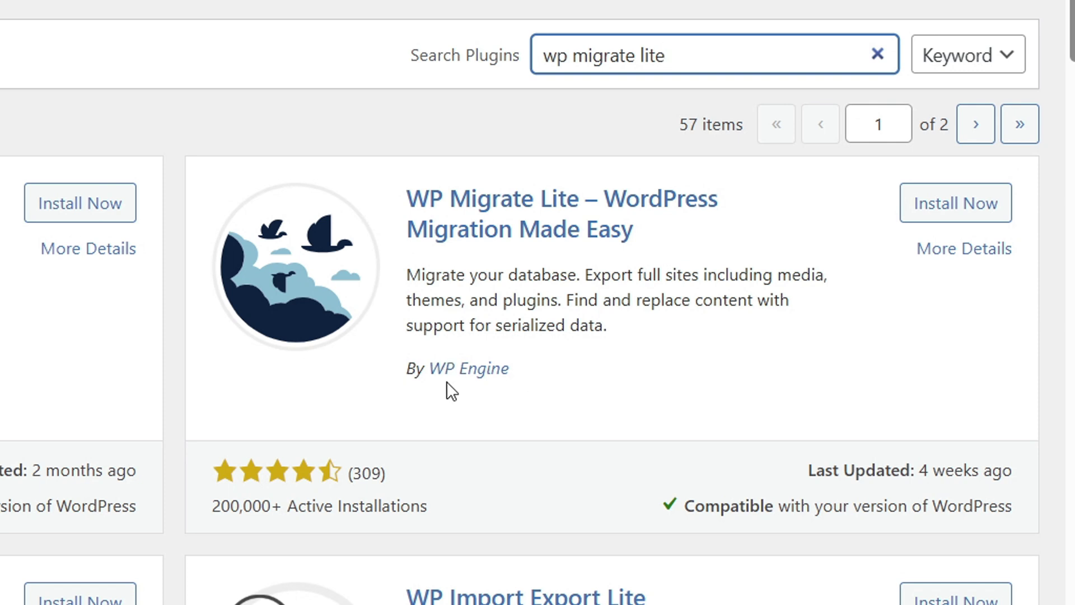
{"action": "left_click", "coordinate": [952, 203]}
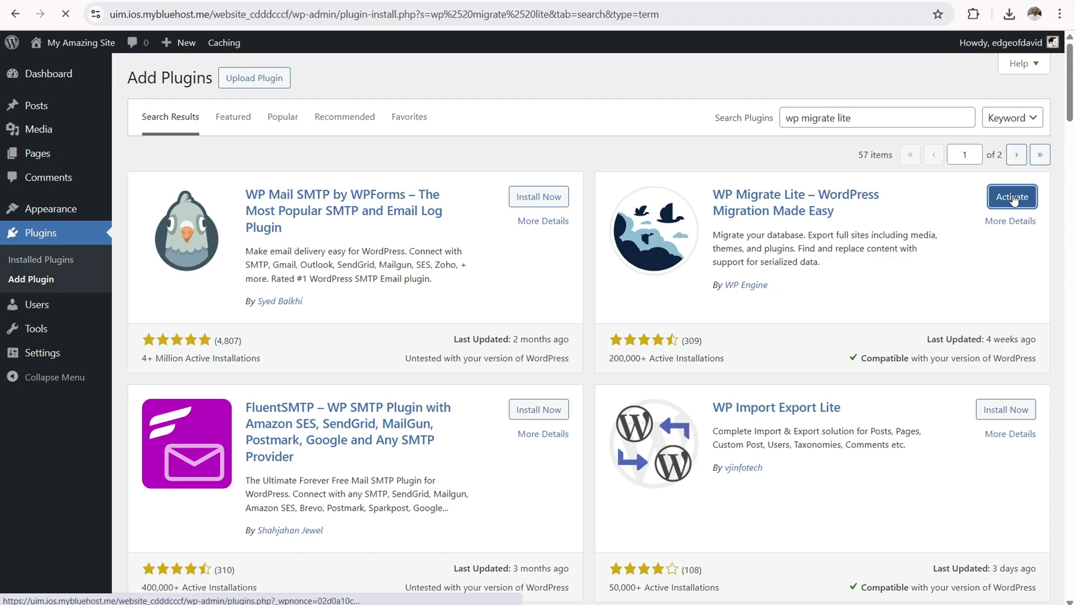
{"action": "left_click", "coordinate": [969, 203]}
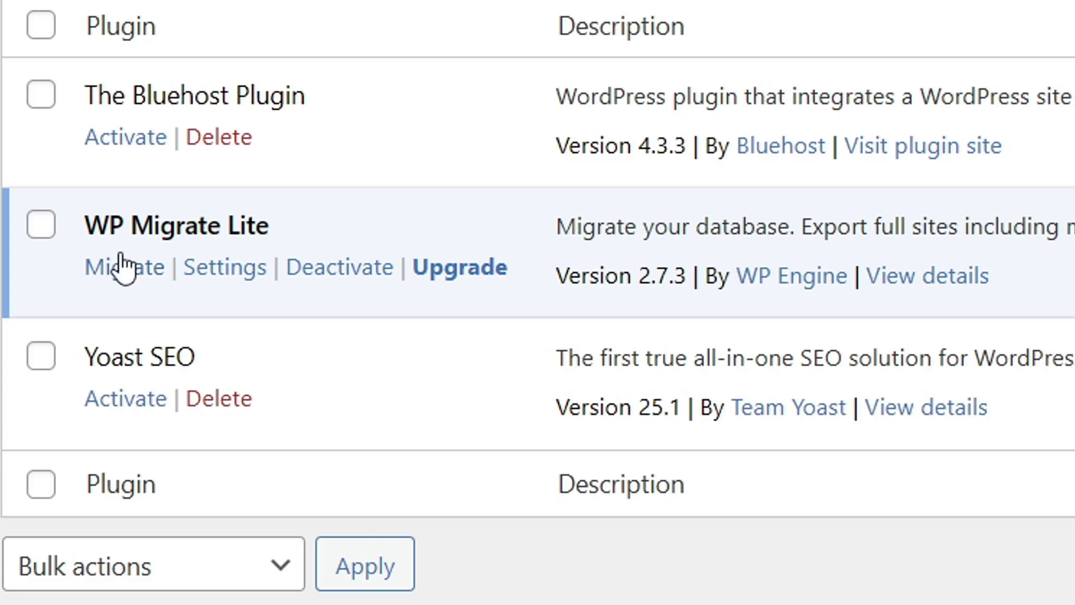
{"action": "left_click", "coordinate": [130, 272]}
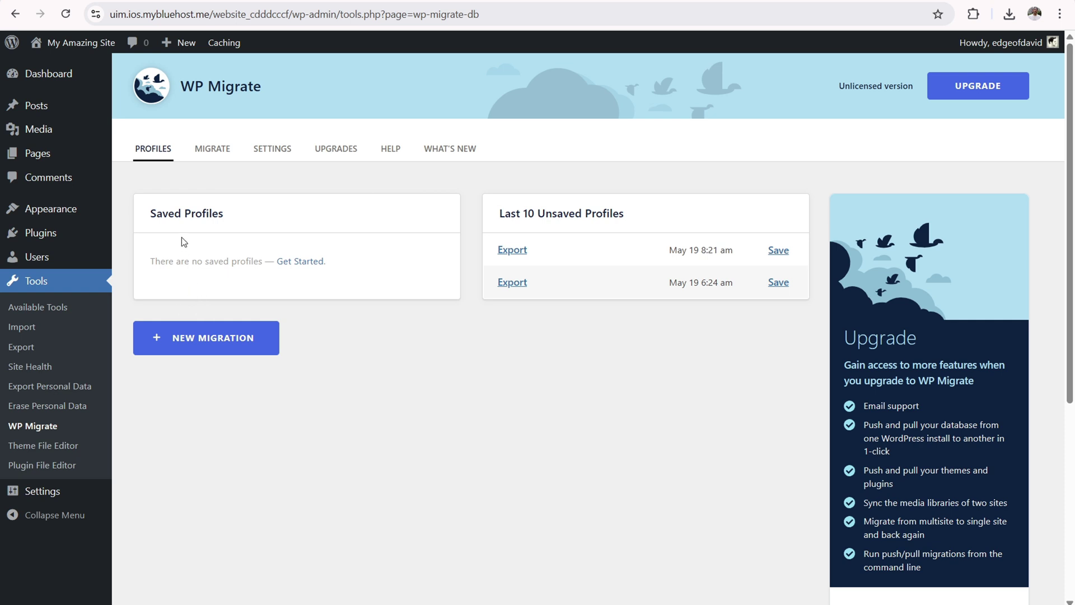
- Choose Export as the WP Migrate action and include themes and plugins
{"action": "left_click", "coordinate": [213, 155]}
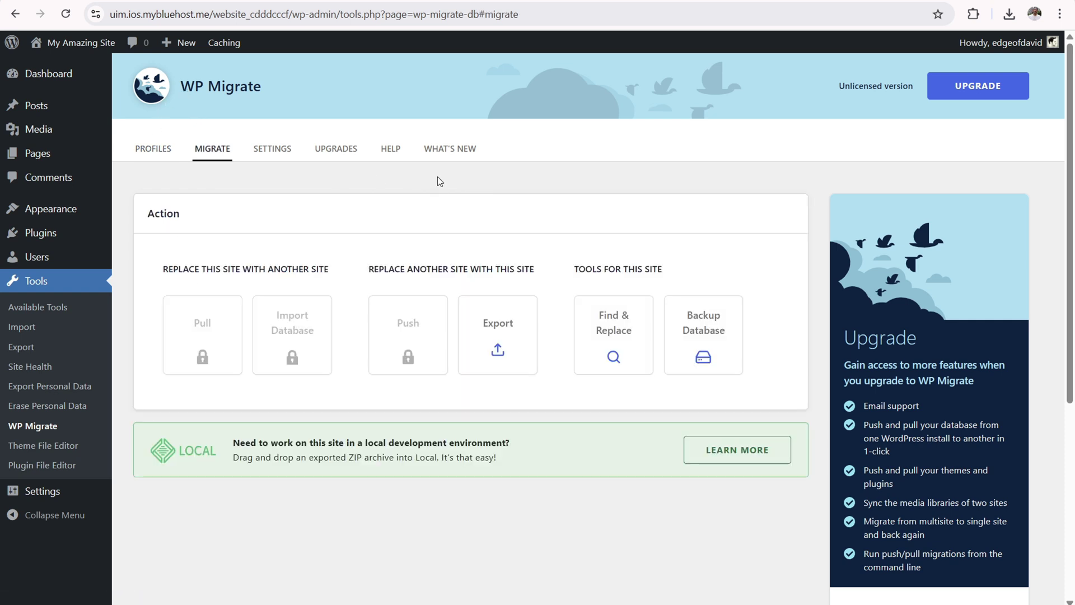
{"action": "left_click", "coordinate": [499, 334]}
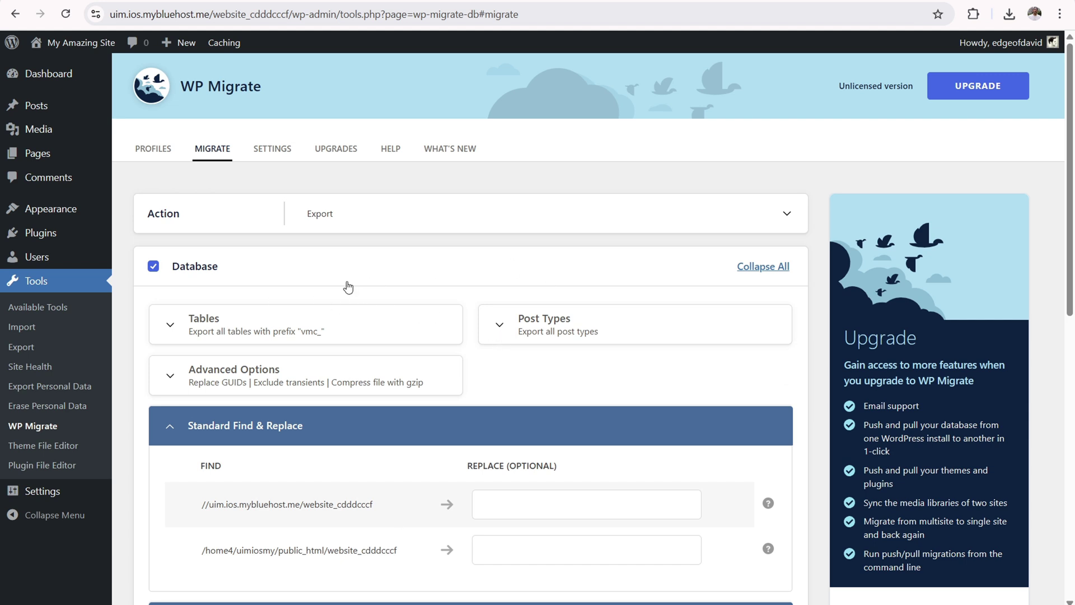
{"action": "scroll", "coordinate": [357, 293], "scroll_direction": "down", "scroll_amount": 5}
{"action": "scroll", "coordinate": [331, 257], "scroll_direction": "down", "scroll_amount": 4}
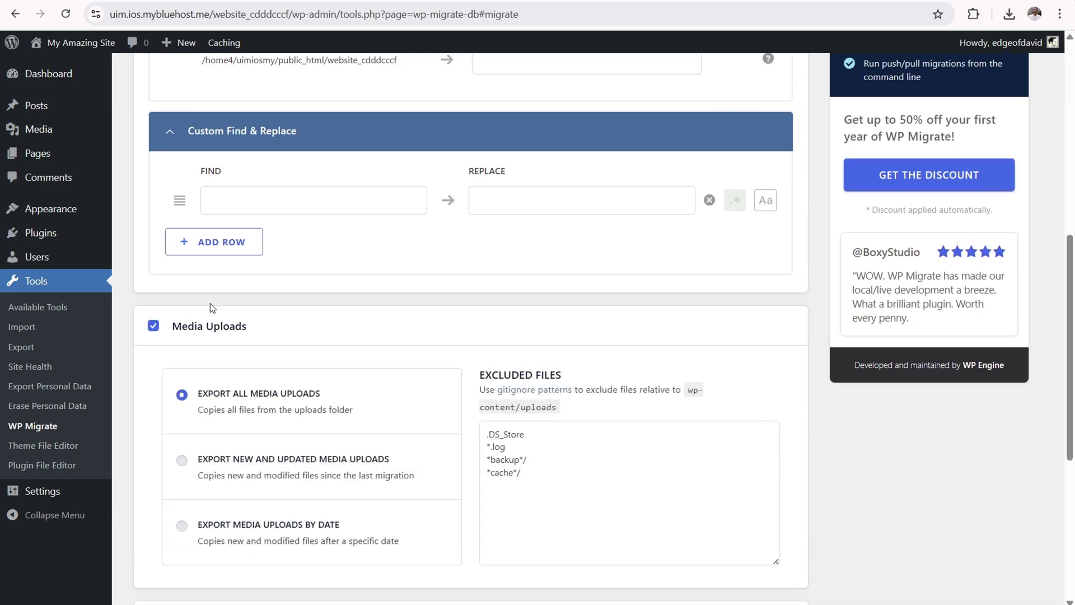
{"action": "scroll", "coordinate": [246, 300], "scroll_direction": "down", "scroll_amount": 4}
{"action": "left_click", "coordinate": [153, 340]}
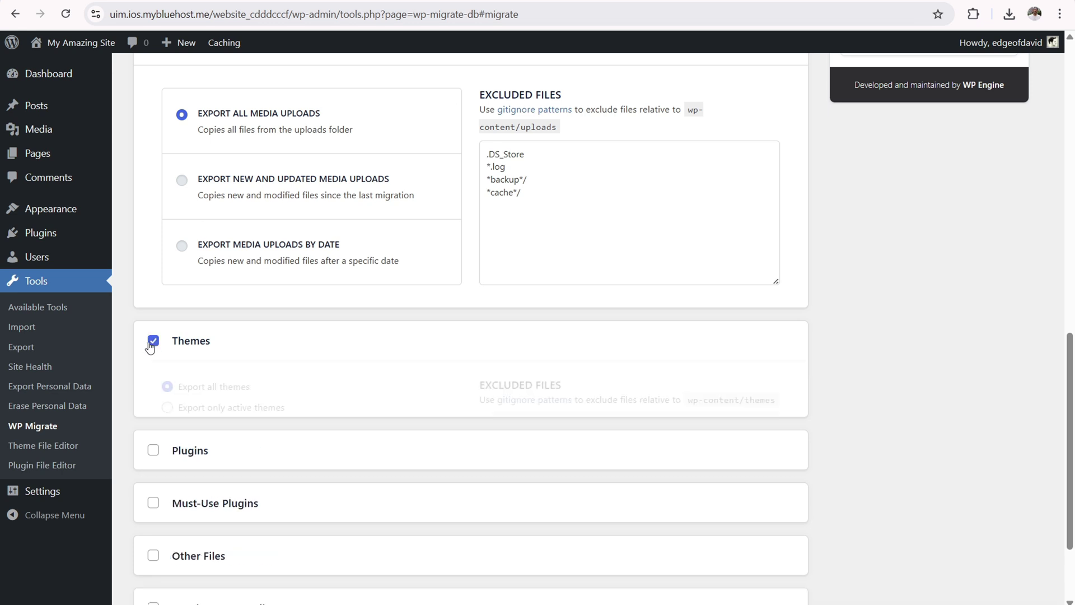
{"action": "scroll", "coordinate": [144, 320], "scroll_direction": "down", "scroll_amount": 6}
{"action": "left_click", "coordinate": [153, 326]}
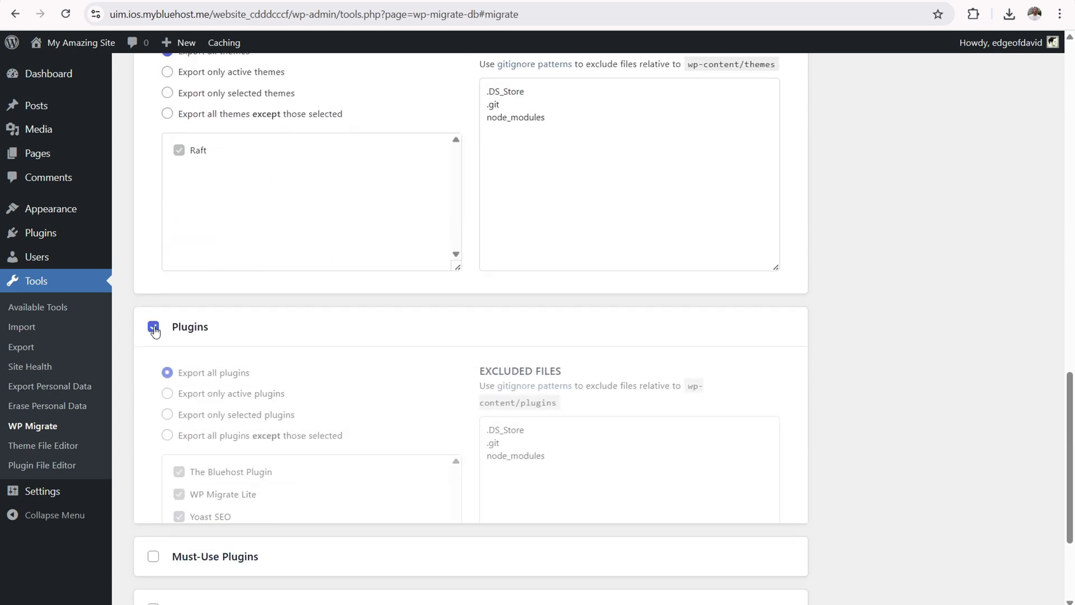
- Also include all must-use plugins, all six other wp-content folders and WordPress core files
{"action": "scroll", "coordinate": [168, 350], "scroll_direction": "down", "scroll_amount": 5}
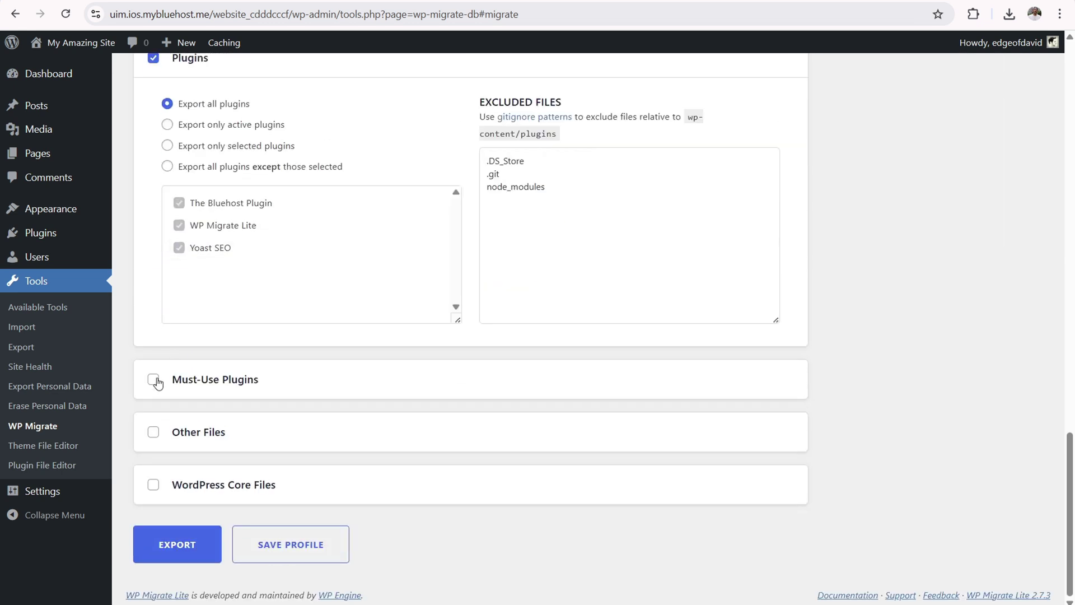
{"action": "left_click", "coordinate": [153, 381]}
{"action": "scroll", "coordinate": [151, 333], "scroll_direction": "down", "scroll_amount": 4}
{"action": "left_click", "coordinate": [182, 391]}
{"action": "scroll", "coordinate": [190, 314], "scroll_direction": "down", "scroll_amount": 1}
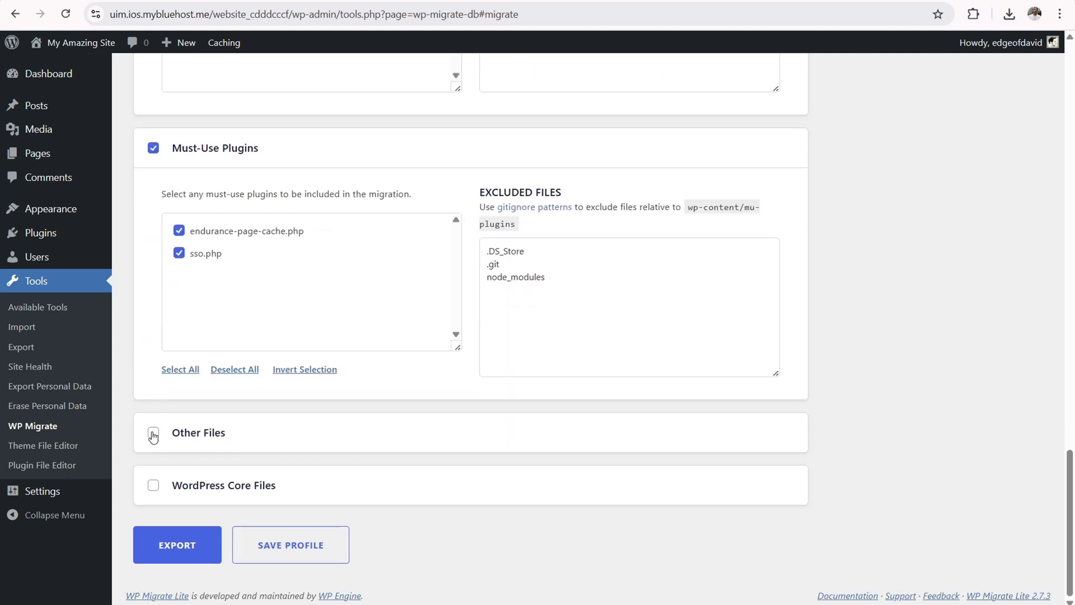
{"action": "left_click", "coordinate": [153, 437]}
{"action": "scroll", "coordinate": [168, 336], "scroll_direction": "down", "scroll_amount": 4}
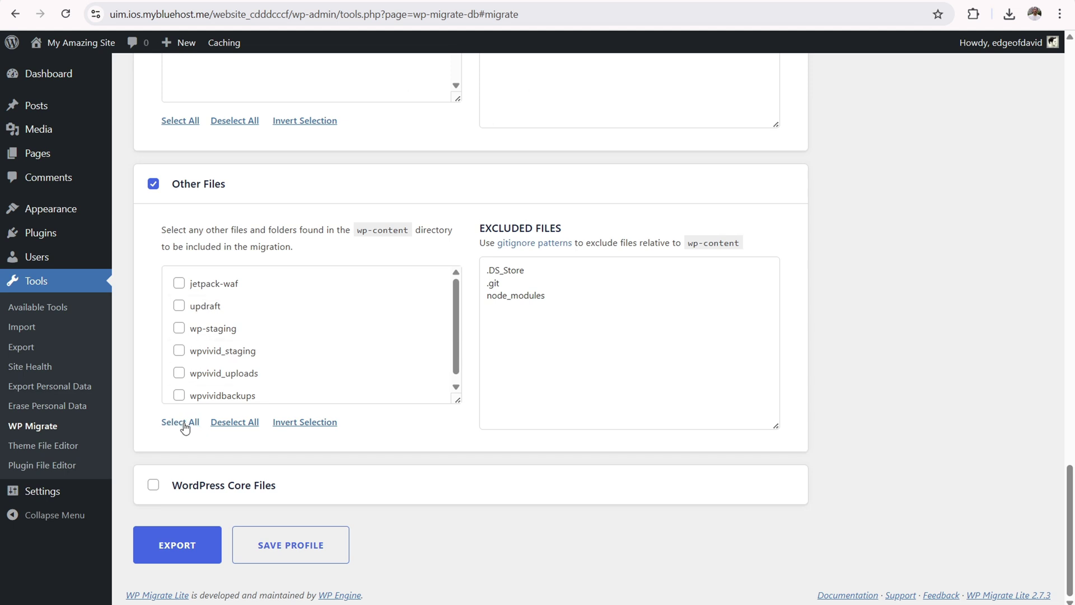
{"action": "left_click", "coordinate": [182, 422]}
{"action": "scroll", "coordinate": [190, 314], "scroll_direction": "down", "scroll_amount": 1}
{"action": "left_click", "coordinate": [154, 486]}
{"action": "scroll", "coordinate": [323, 486], "scroll_direction": "down", "scroll_amount": 2}
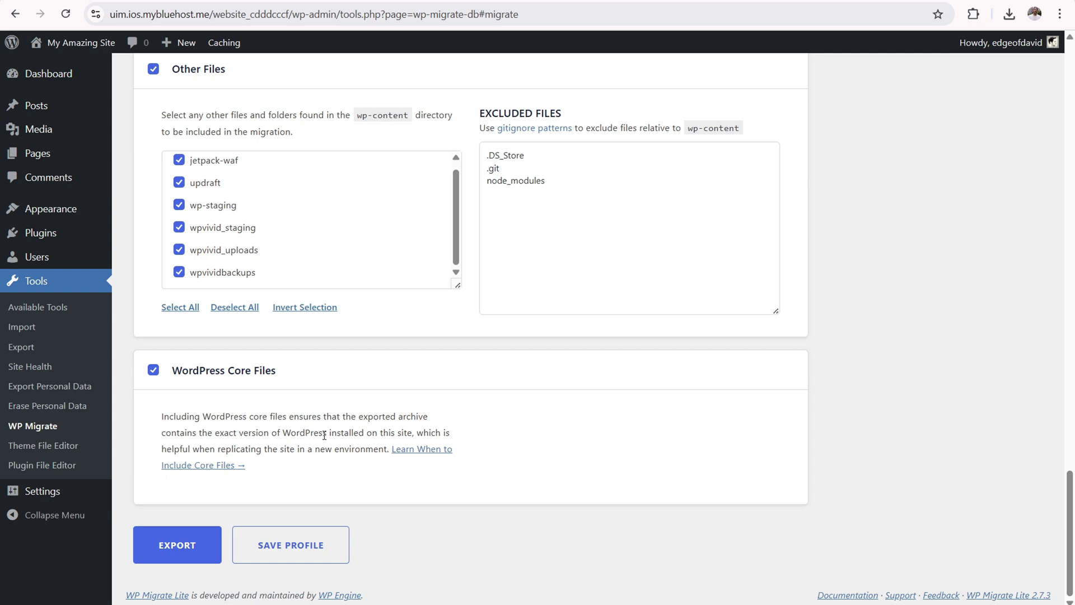
- Run the export, which finishes at 495.68MB in 1m 1s
{"action": "left_click", "coordinate": [191, 542]}
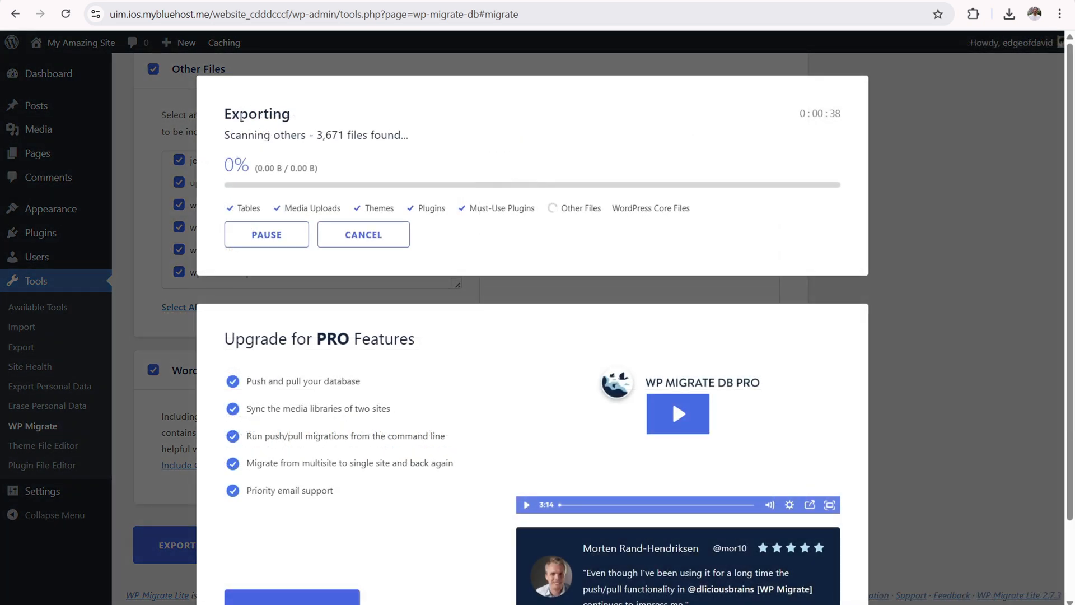
{"action": "left_click_drag", "start_coordinate": [240, 113], "coordinate": [321, 119]}
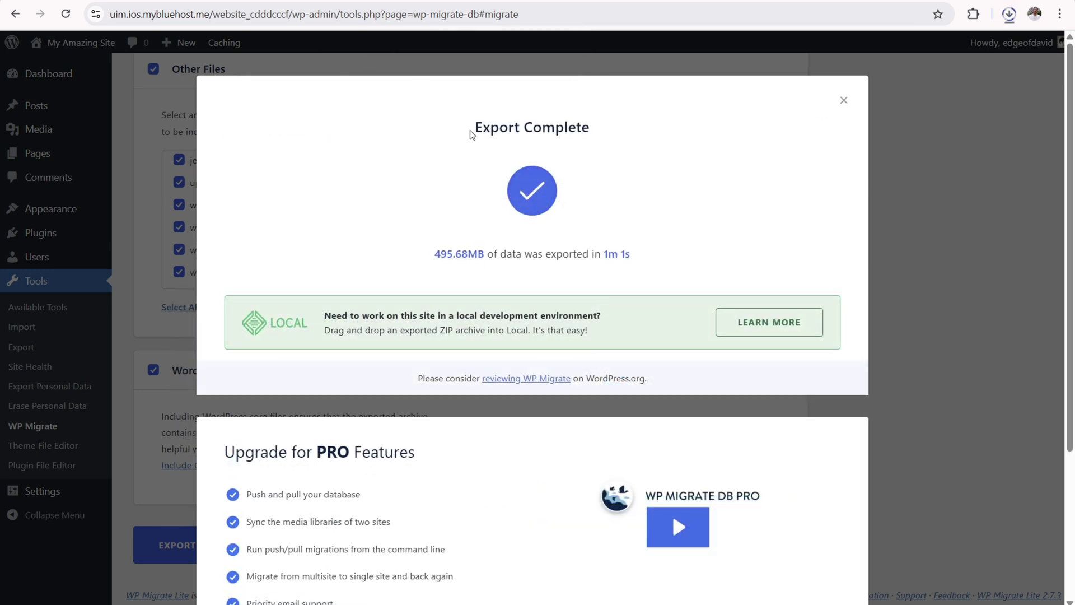
{"action": "left_click_drag", "start_coordinate": [470, 136], "coordinate": [594, 132]}
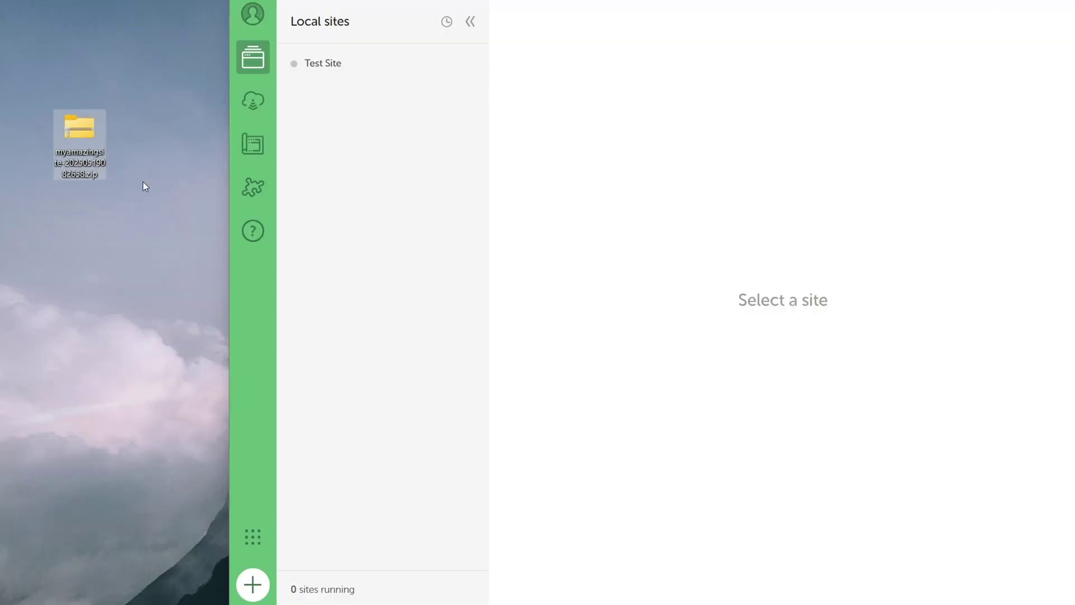
- Import the exported zip into Local as My Amazing Site and open it at uim.ios.mybluehost.local
{"action": "mouse_move", "coordinate": [86, 143]}
{"action": "left_mouse_down"}
{"action": "mouse_move", "coordinate": [72, 79]}
{"action": "mouse_move", "coordinate": [129, 142]}
{"action": "mouse_move", "coordinate": [76, 143]}
{"action": "left_mouse_up"}
{"action": "left_click_drag", "start_coordinate": [86, 120], "coordinate": [665, 271]}
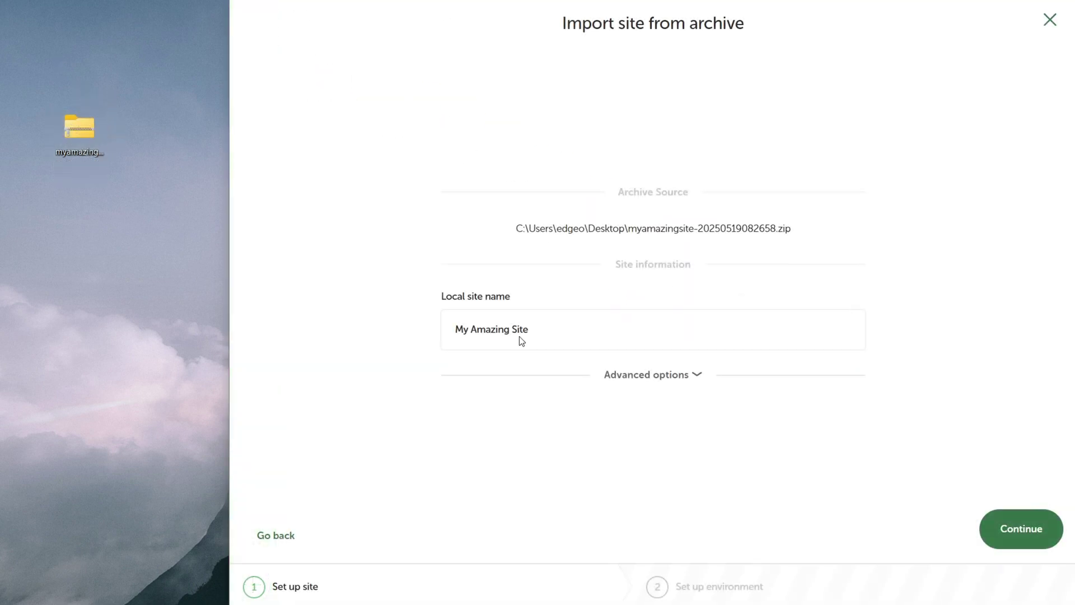
{"action": "left_click", "coordinate": [1019, 536]}
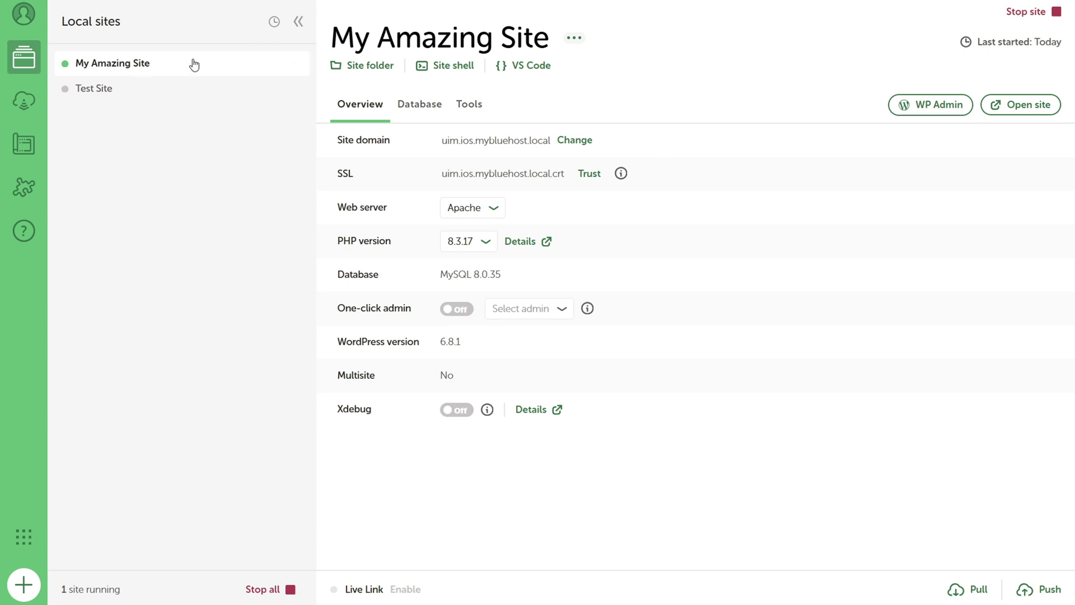
{"action": "left_click", "coordinate": [1035, 102]}
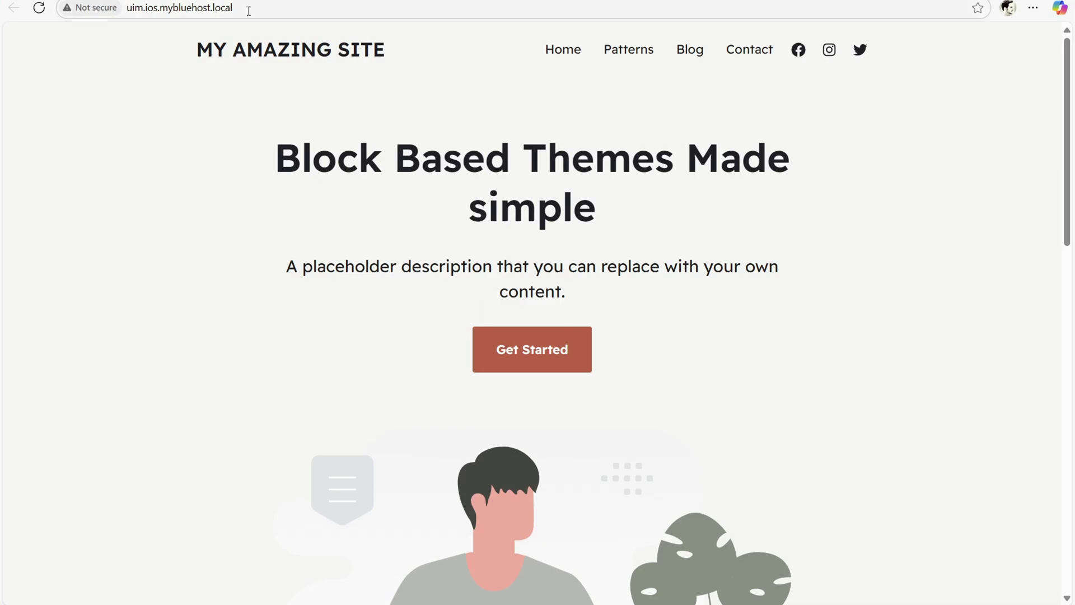